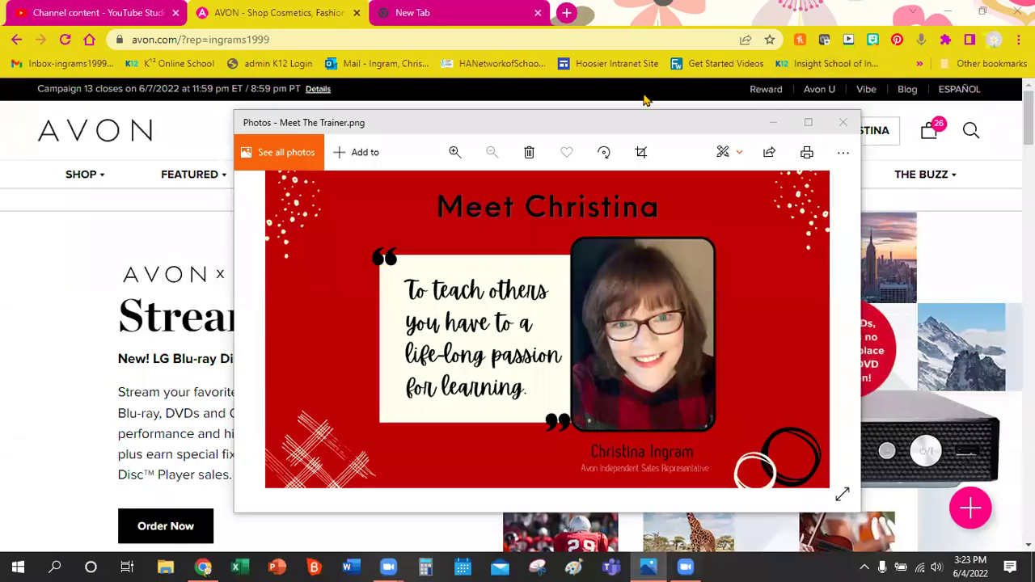
Step: Bring the Meet The Trainer photo viewer to the front and nudge it up and left
left_click(593, 127)
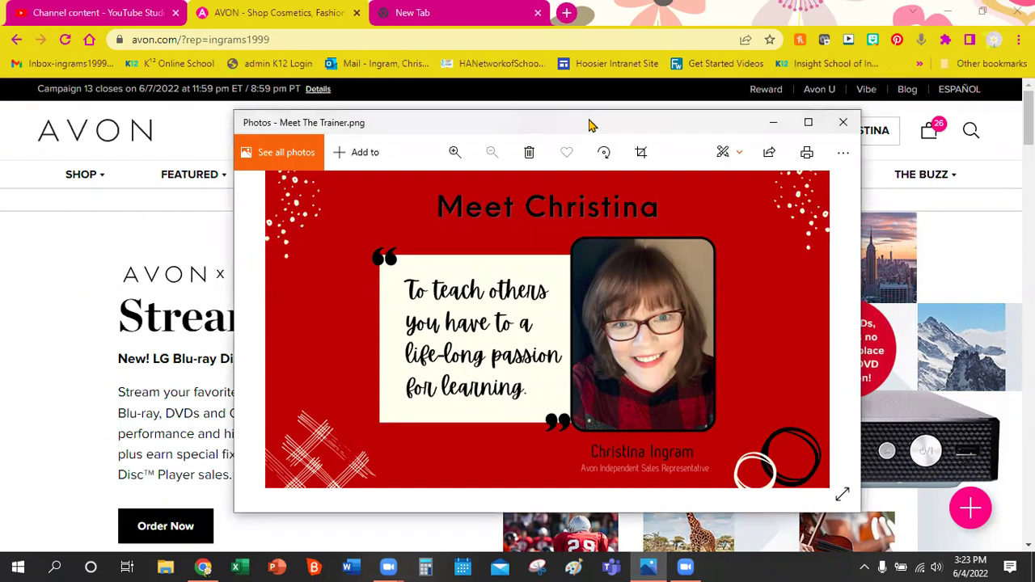
left_click_drag(590, 122, 593, 103)
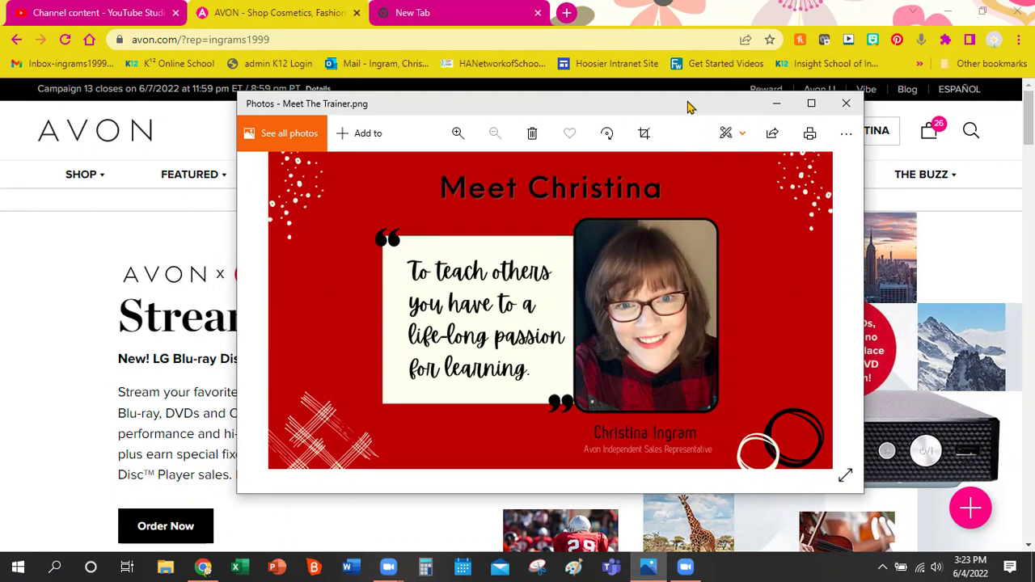
left_click_drag(687, 105, 659, 107)
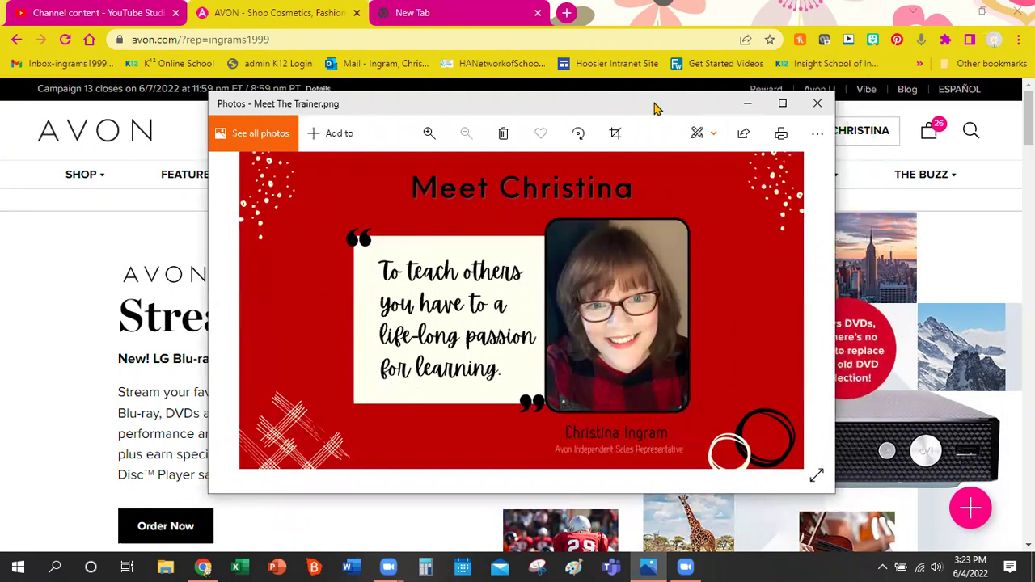
left_click(817, 104)
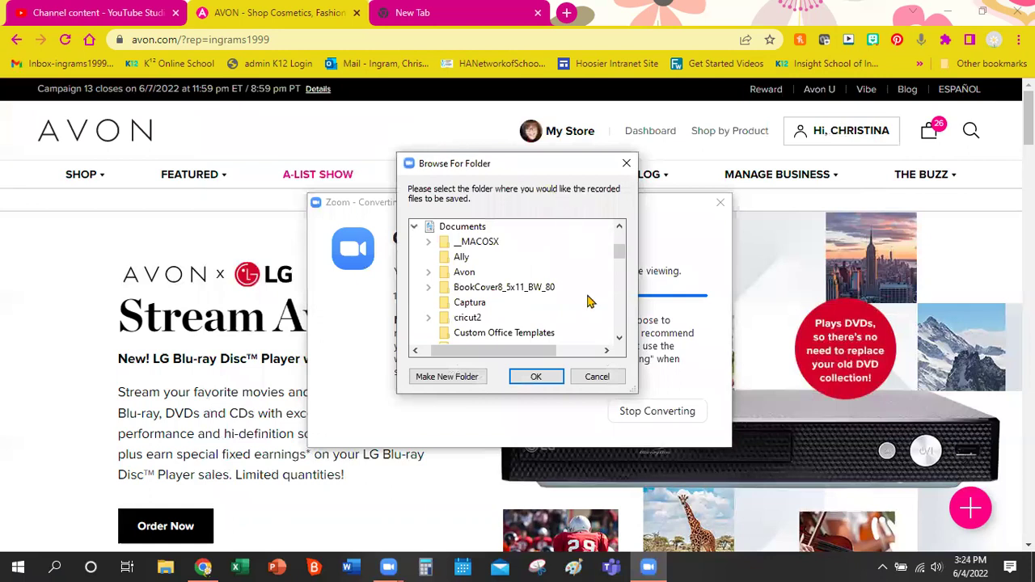
left_click(595, 377)
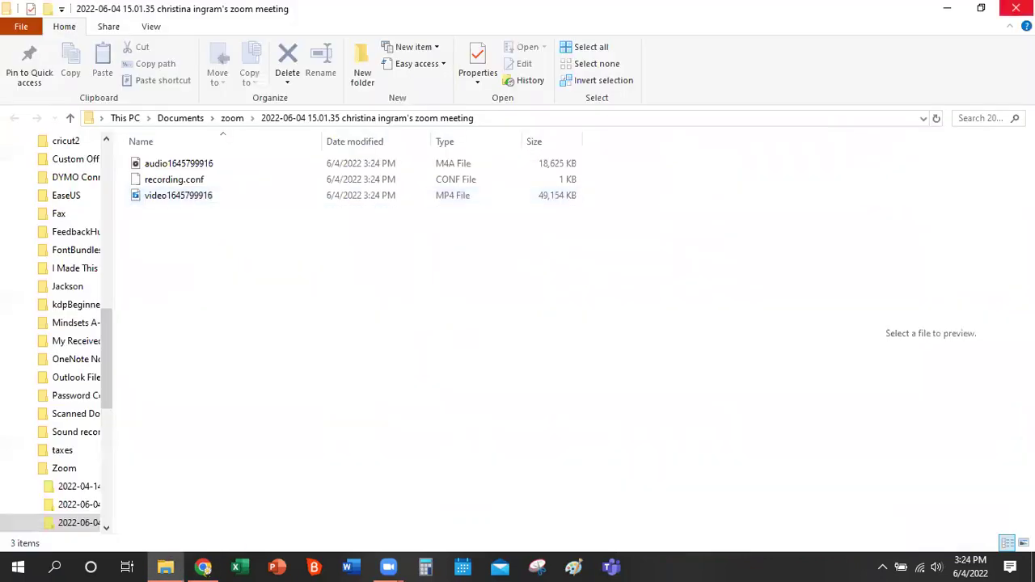
left_click(1017, 8)
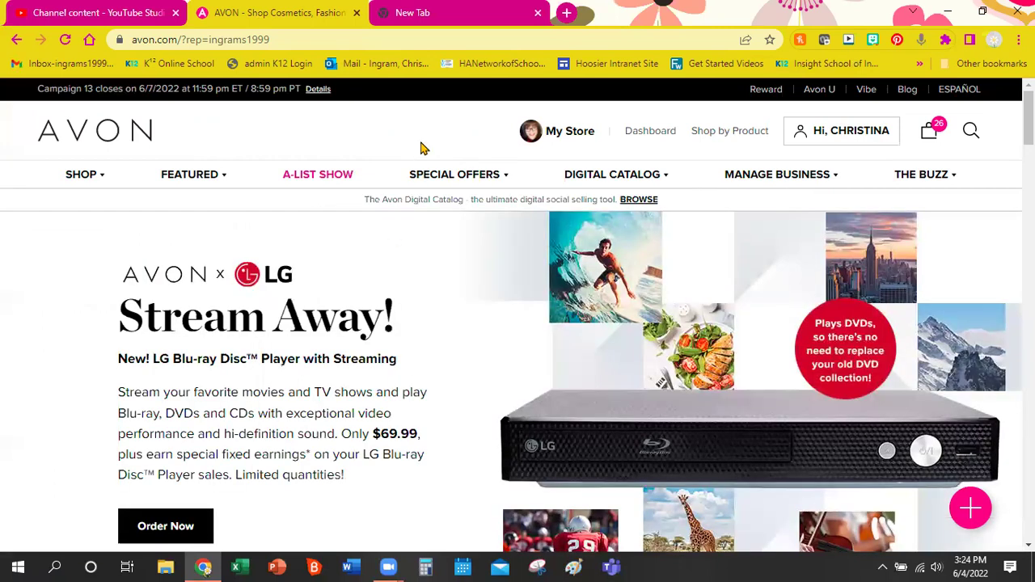
Step: View the Avon 14 brochure folder in File Explorer, then return to Chrome
left_click(166, 566)
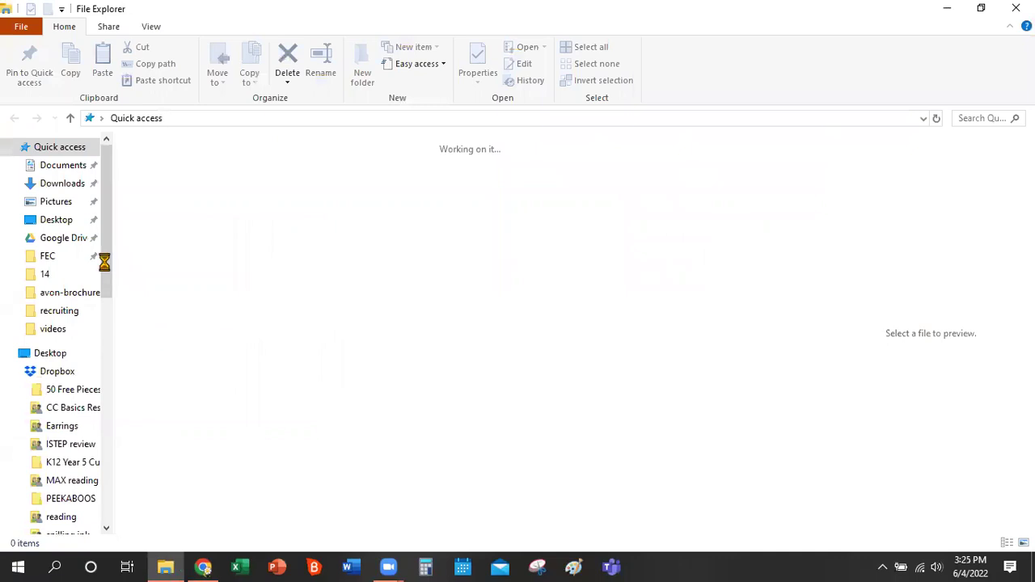
left_click(64, 275)
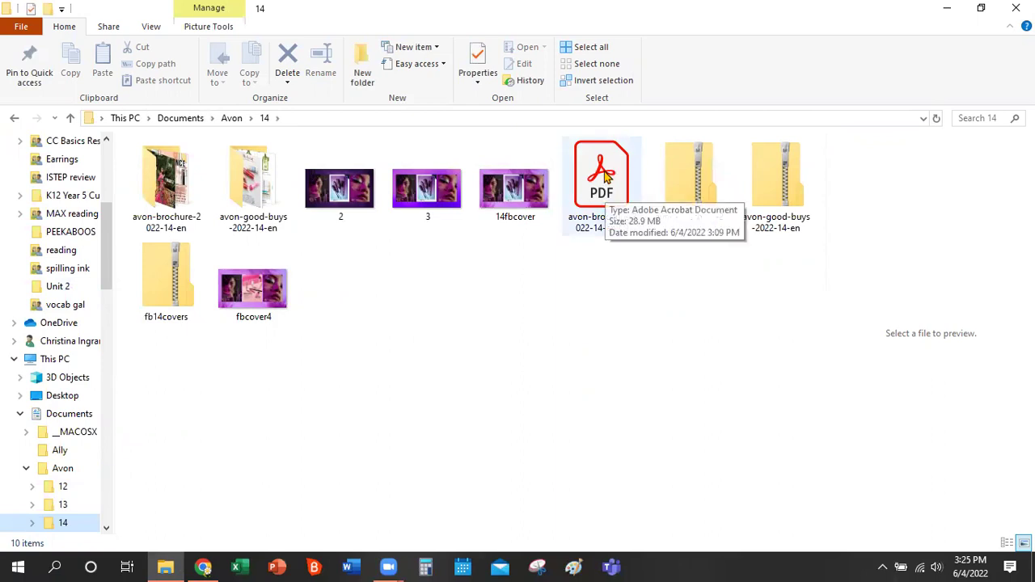
left_click(203, 567)
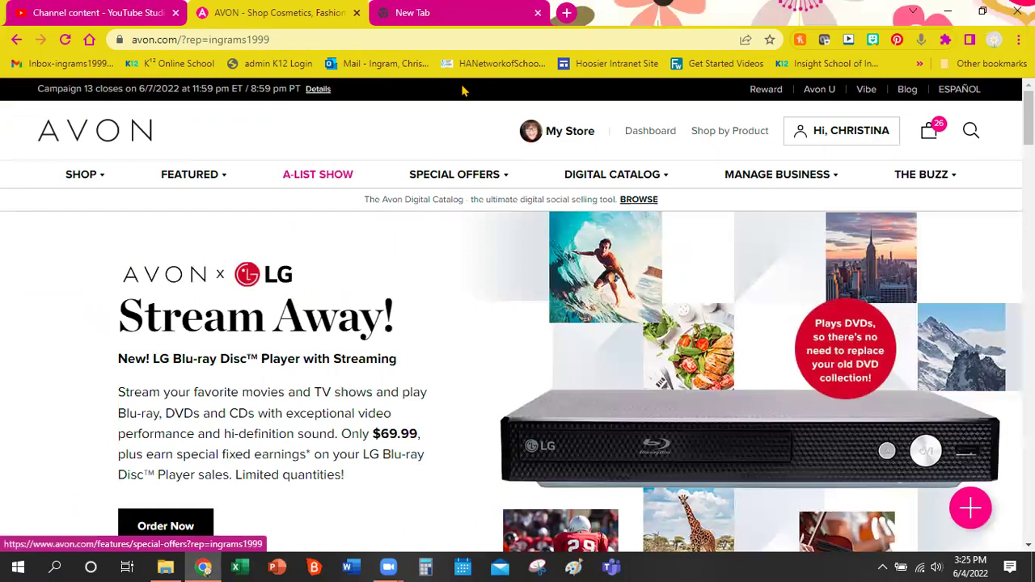
Step: Load heyzine.com in the empty new browser tab
left_click(465, 10)
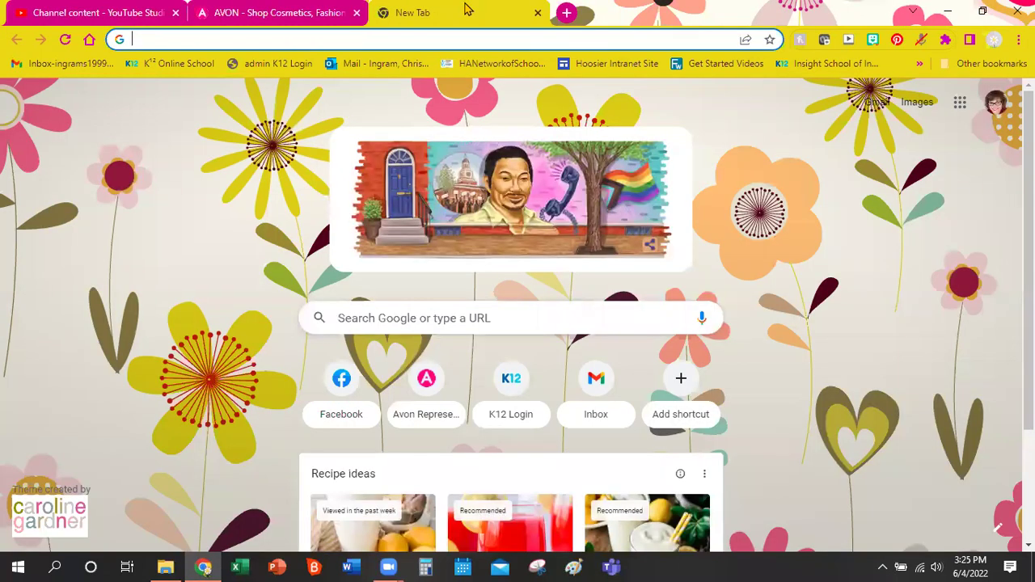
left_click(150, 37)
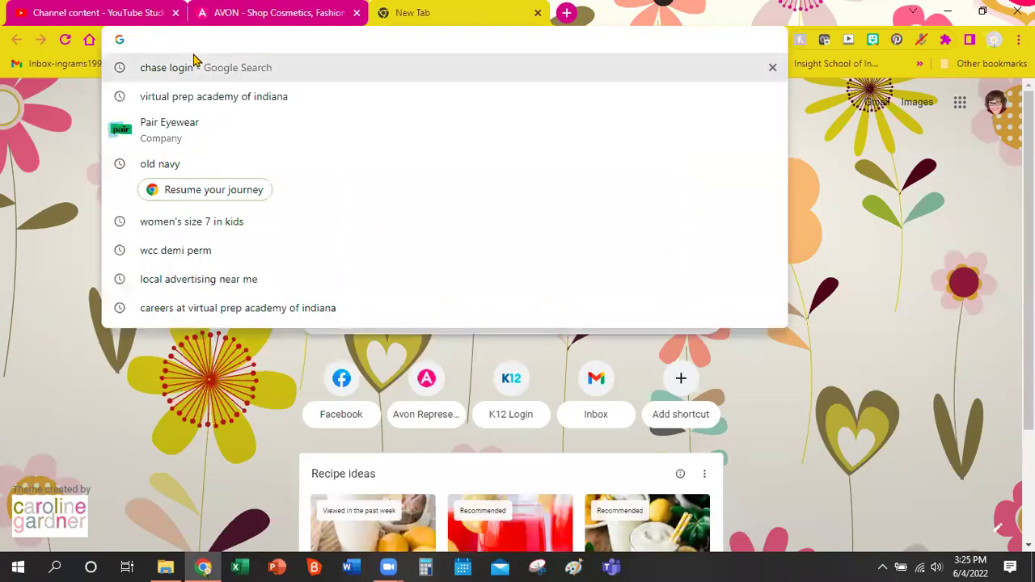
type("heyzine.com")
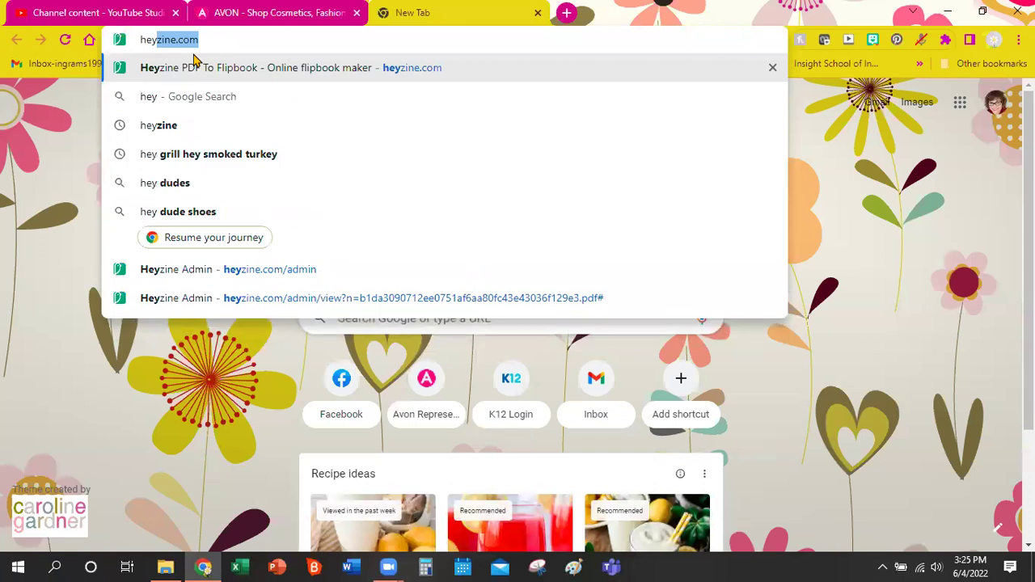
key("Return")
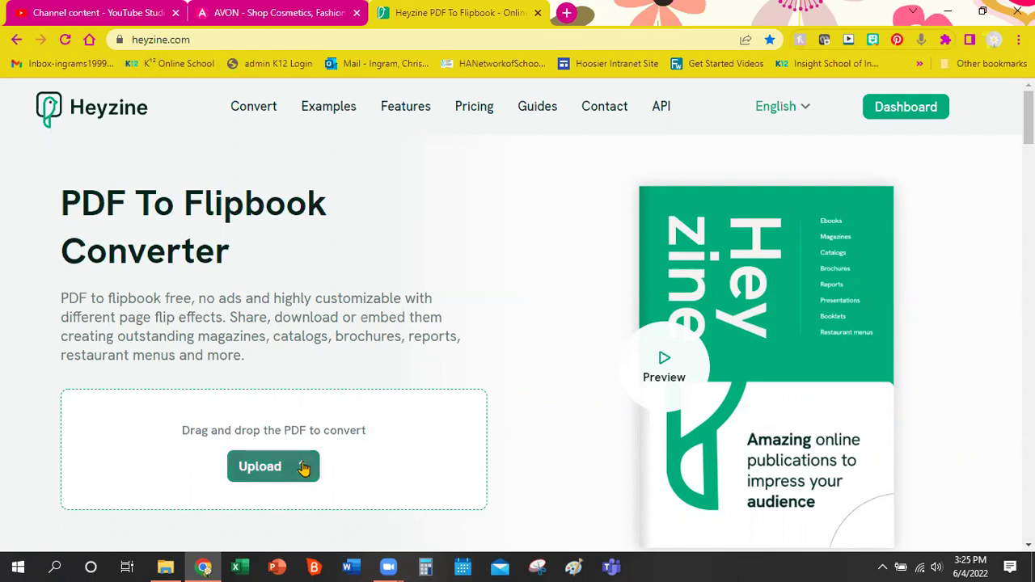
Step: Upload avon-brochure-2022-14-en.pdf from Downloads to Heyzine for conversion
left_click(246, 475)
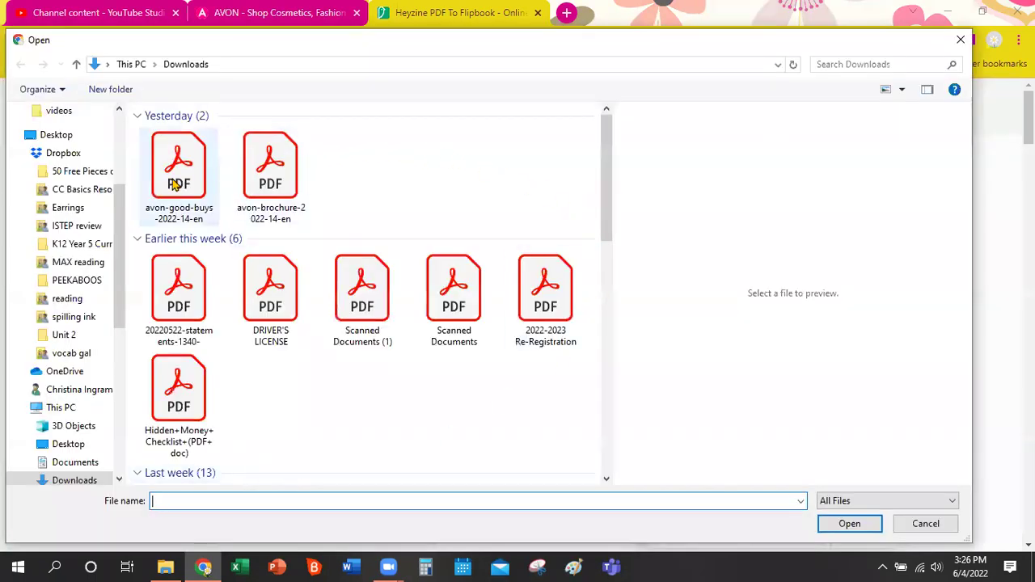
left_click(288, 184)
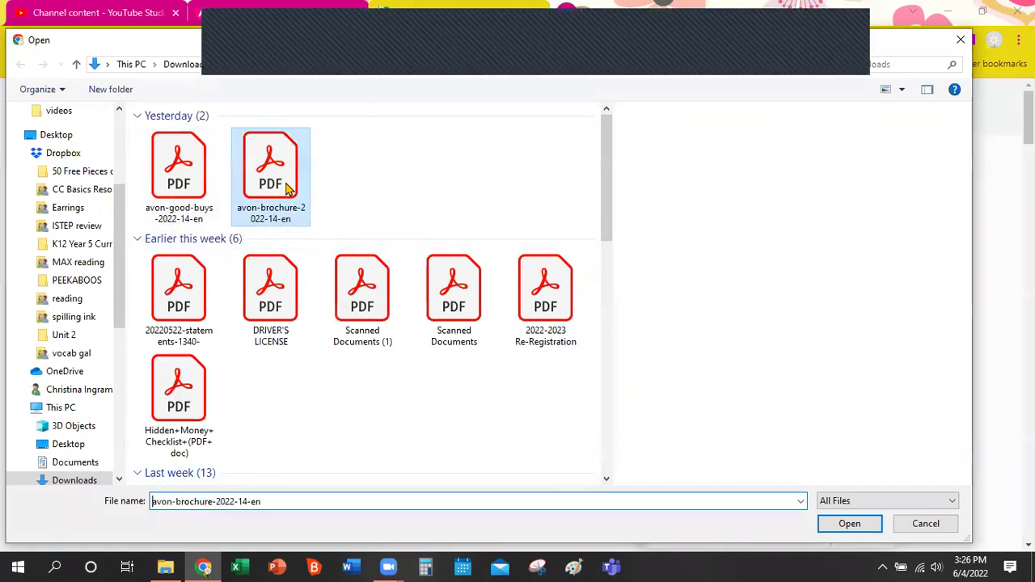
left_click(849, 524)
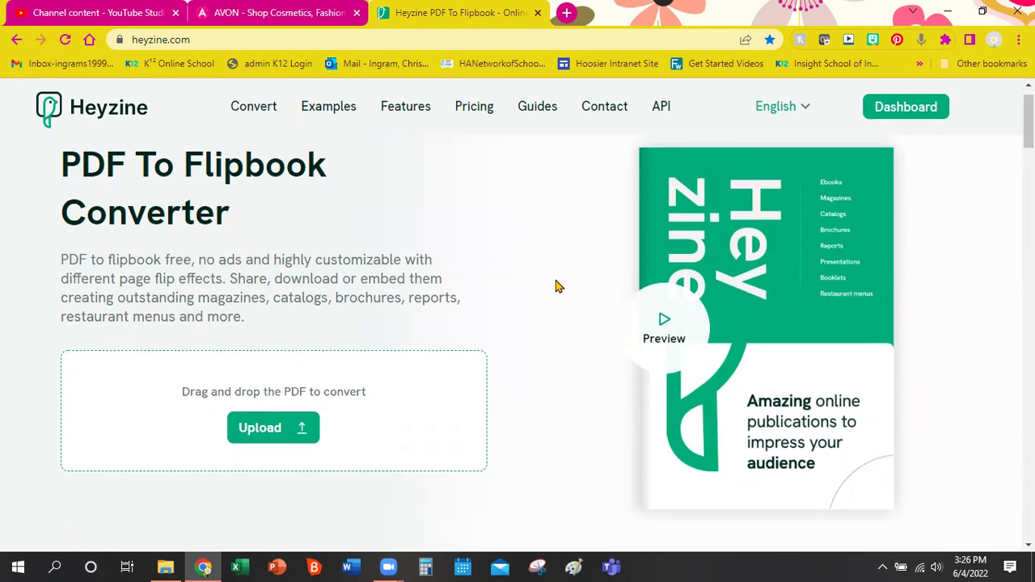
scroll(556, 286, "down", 3)
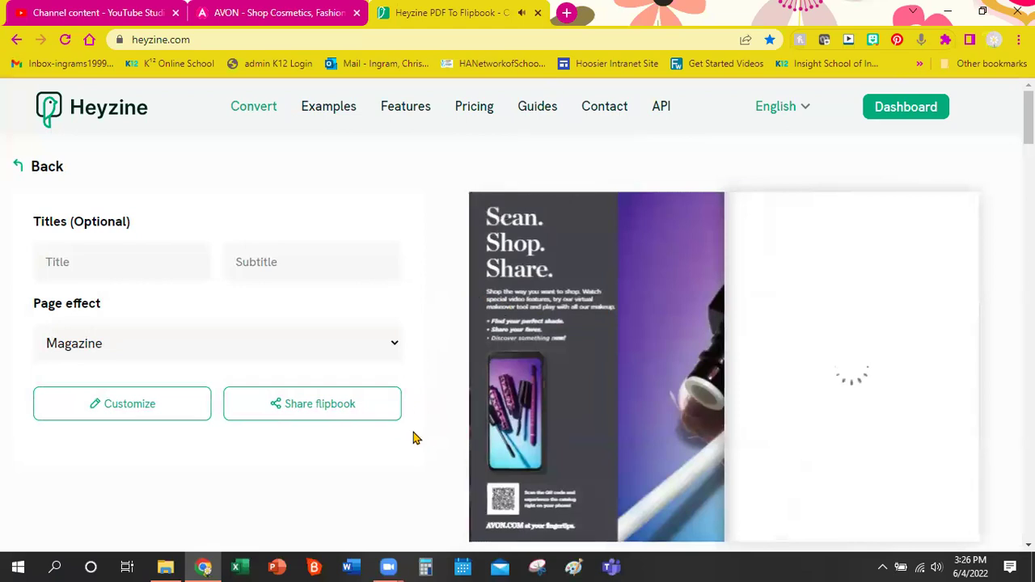
Step: Enter title Campaign 14 and subtitle June 8 - June 21, checking the calendar for dates
left_click(77, 266)
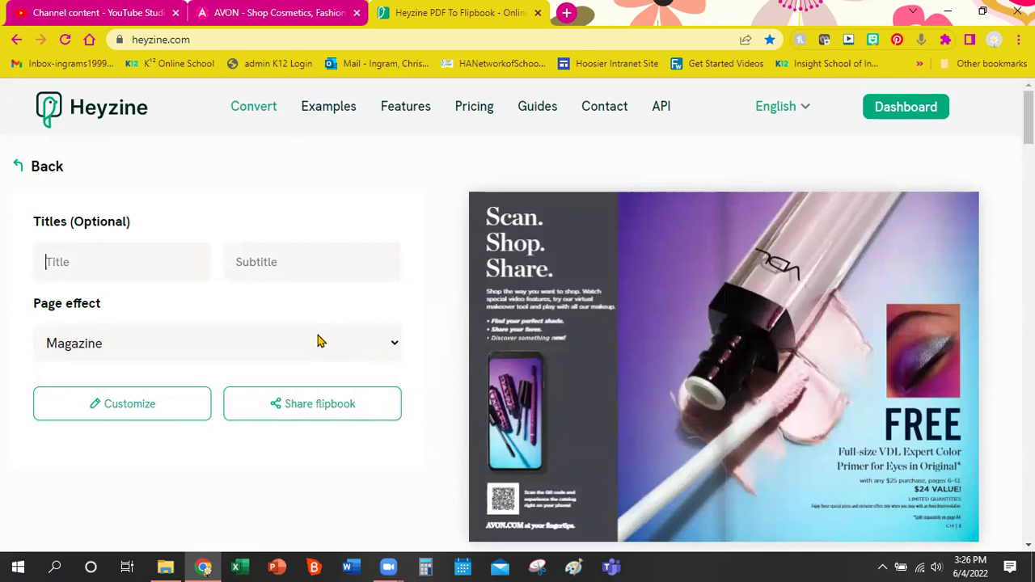
type("Campaign 14")
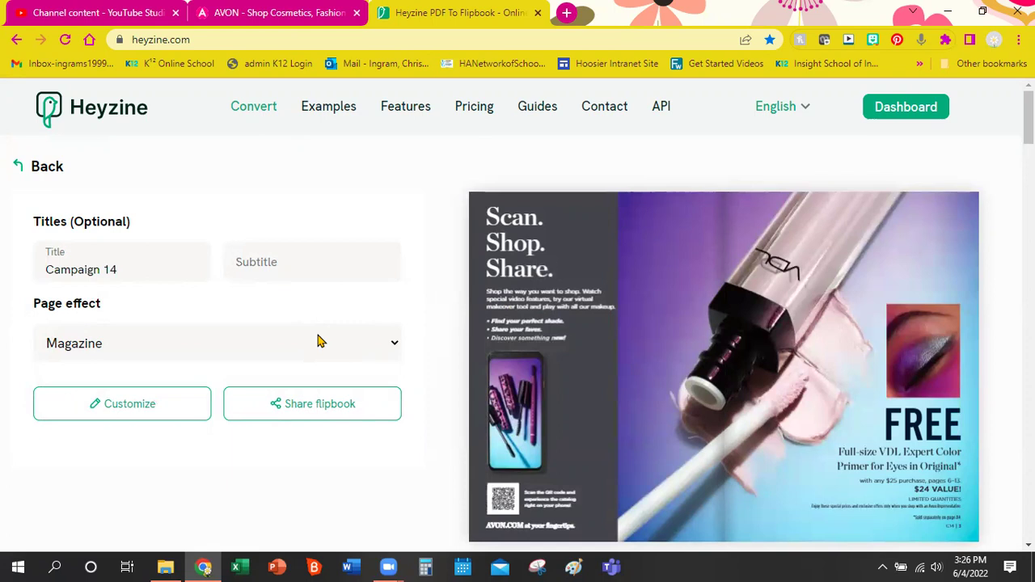
type("JU")
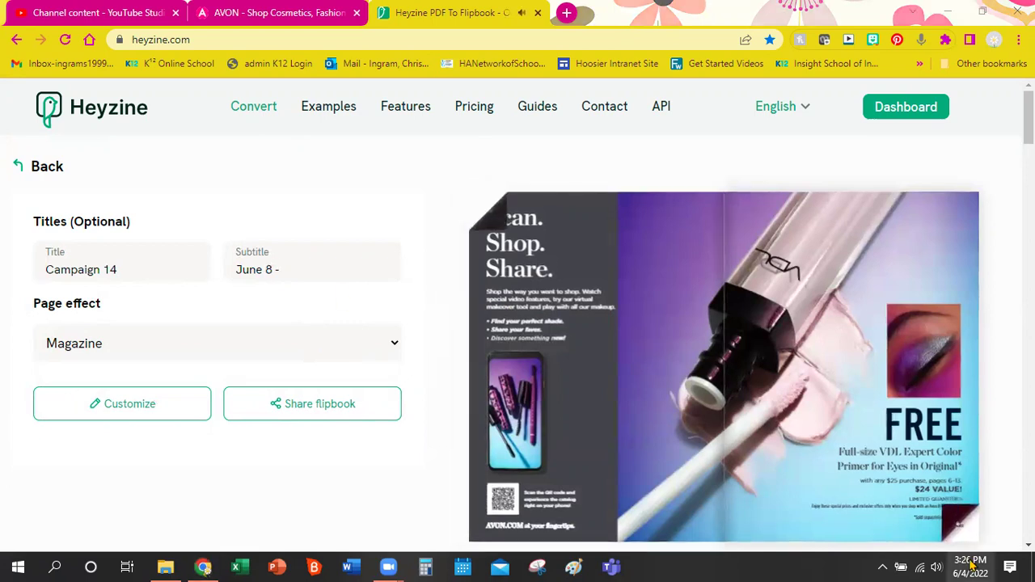
left_click(972, 564)
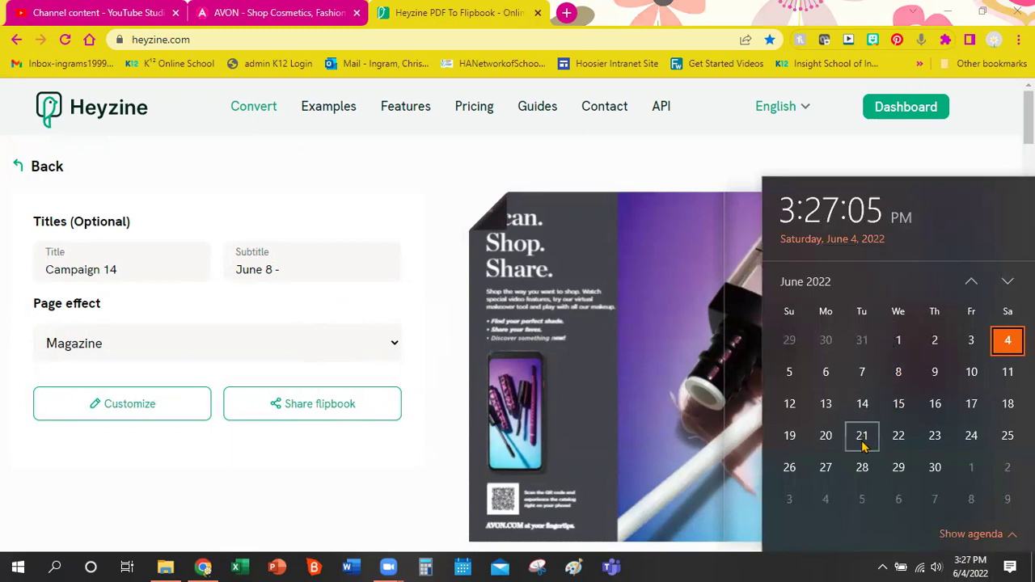
left_click(361, 272)
type("June 21")
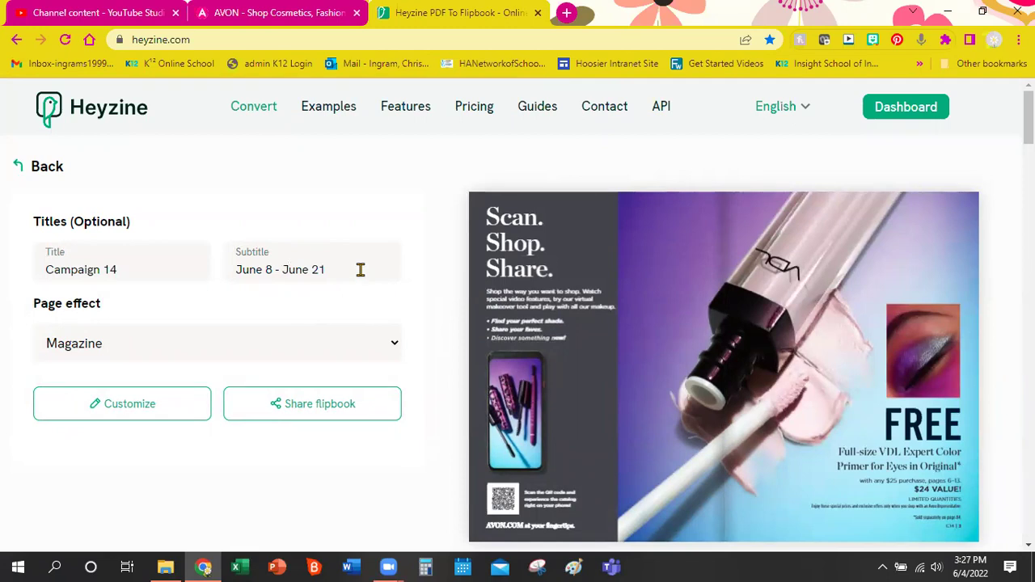
Step: Set the page effect to Magazine after trying Book
left_click(159, 353)
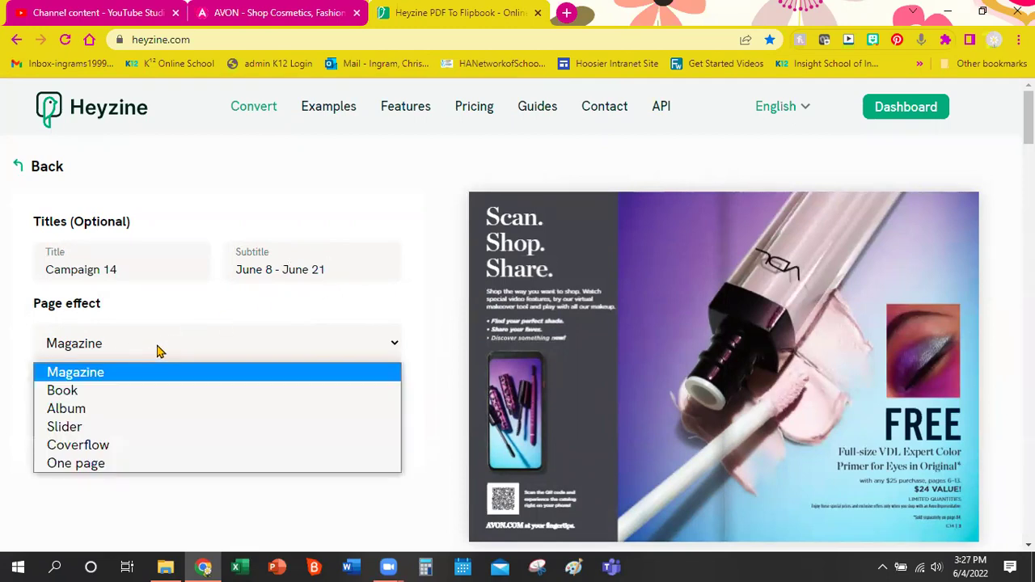
left_click(165, 392)
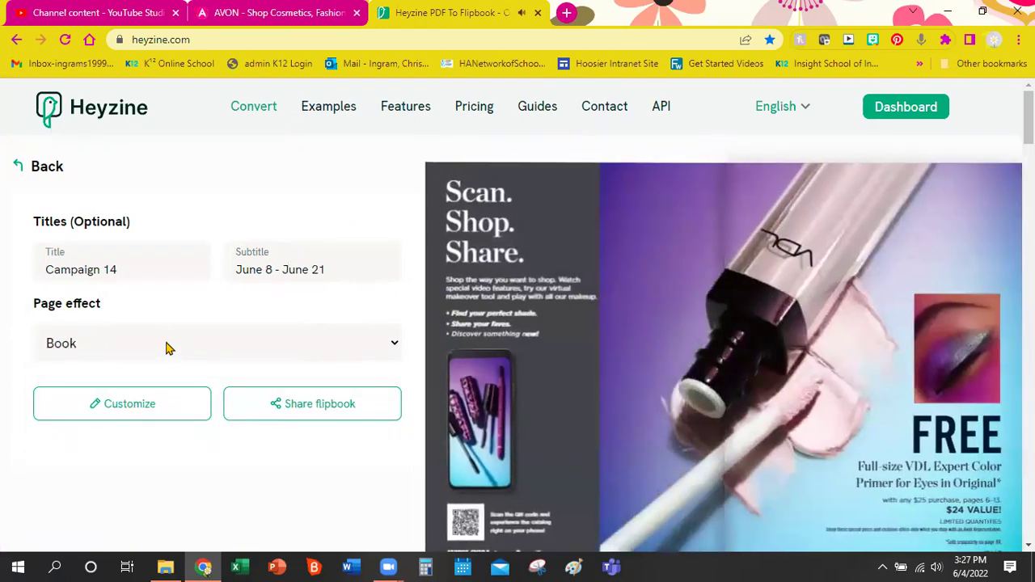
left_click(167, 347)
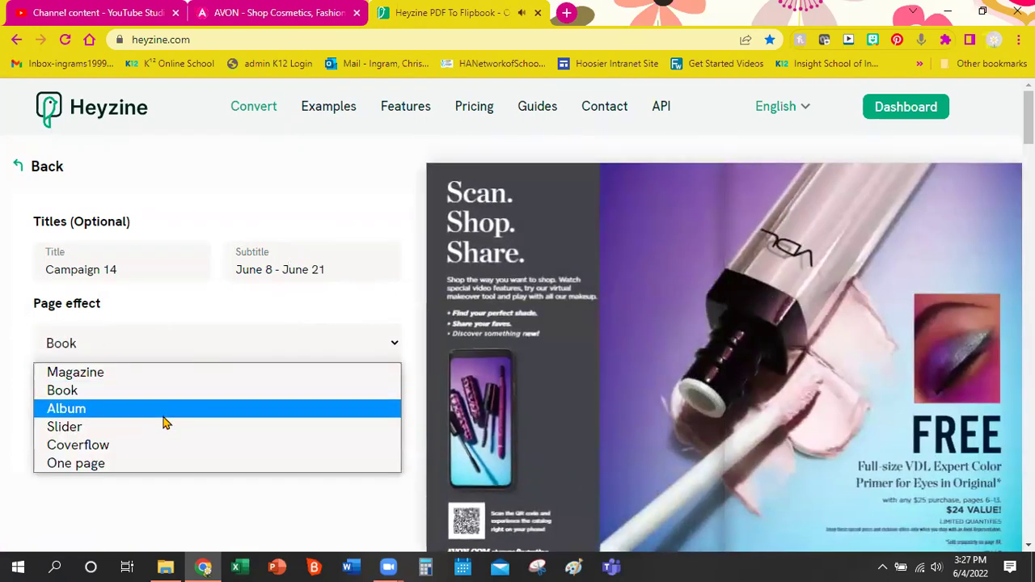
left_click(157, 372)
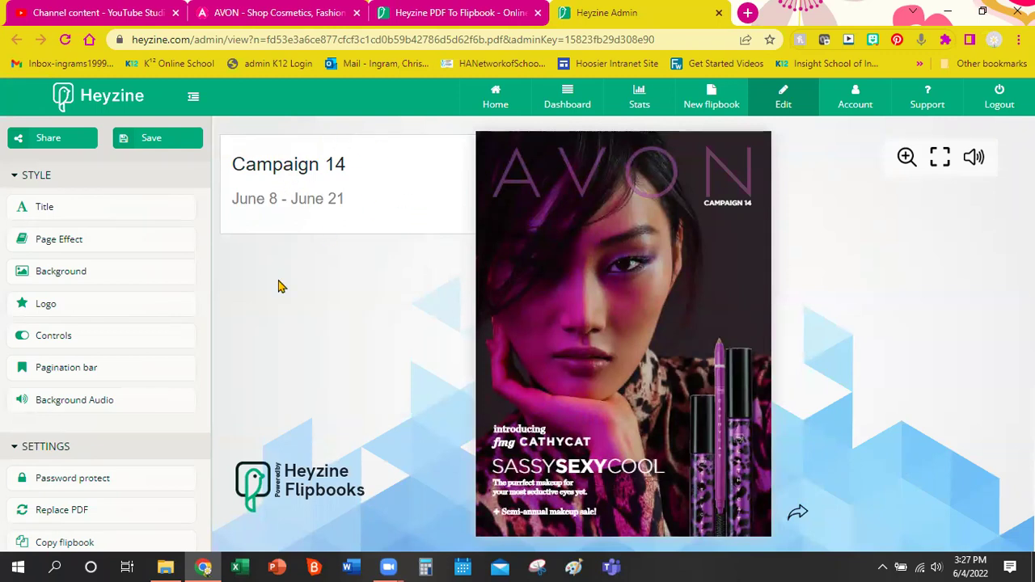
Step: Change the flipbook background to the wooden tabletop with potted succulents image
left_click(134, 241)
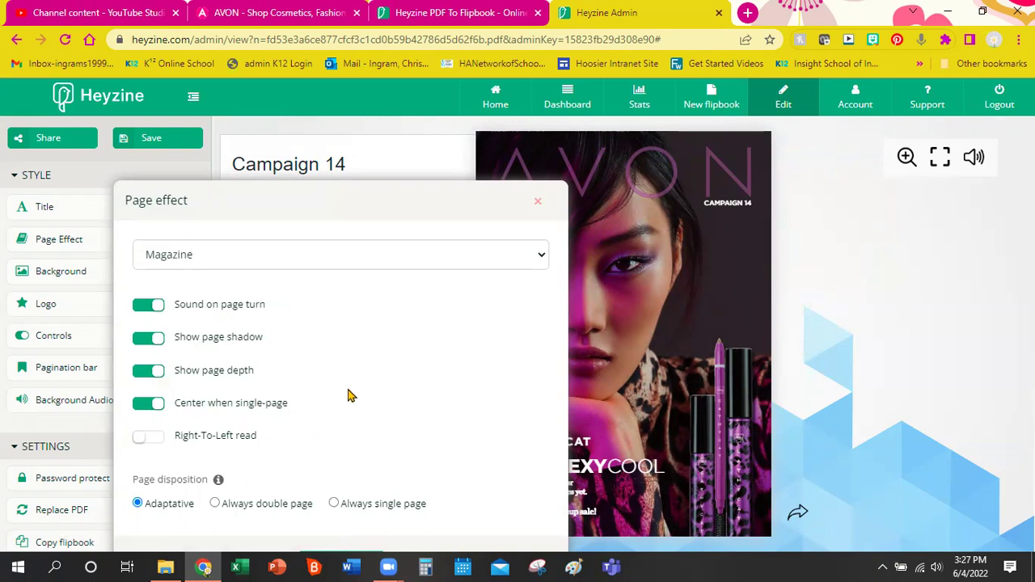
left_click(538, 201)
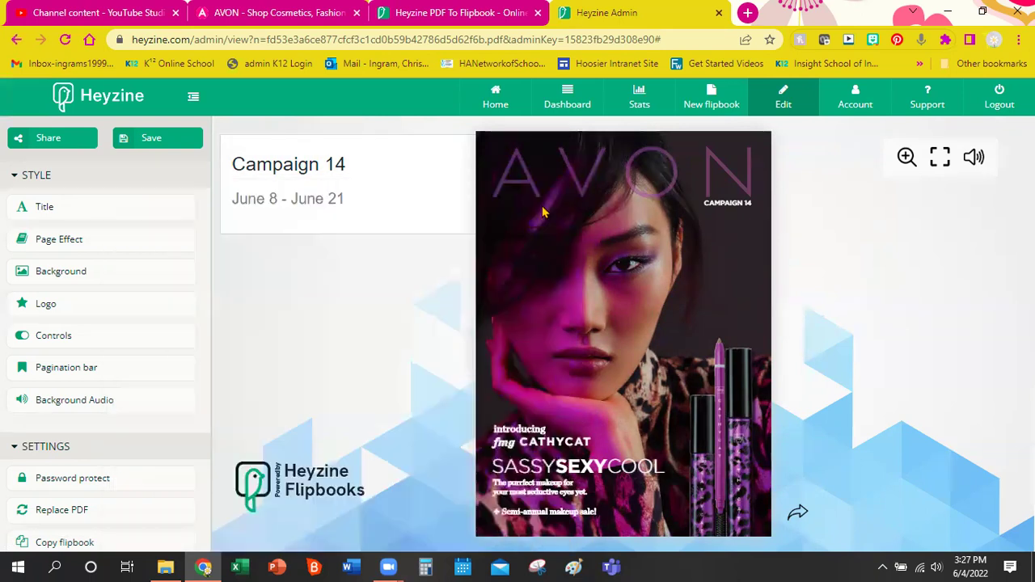
left_click(107, 288)
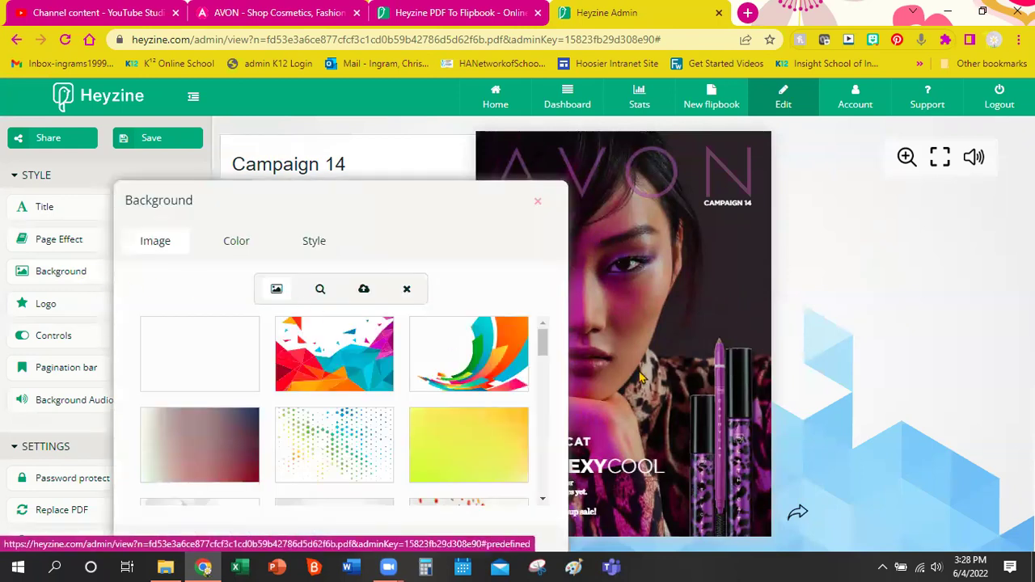
left_click(208, 371)
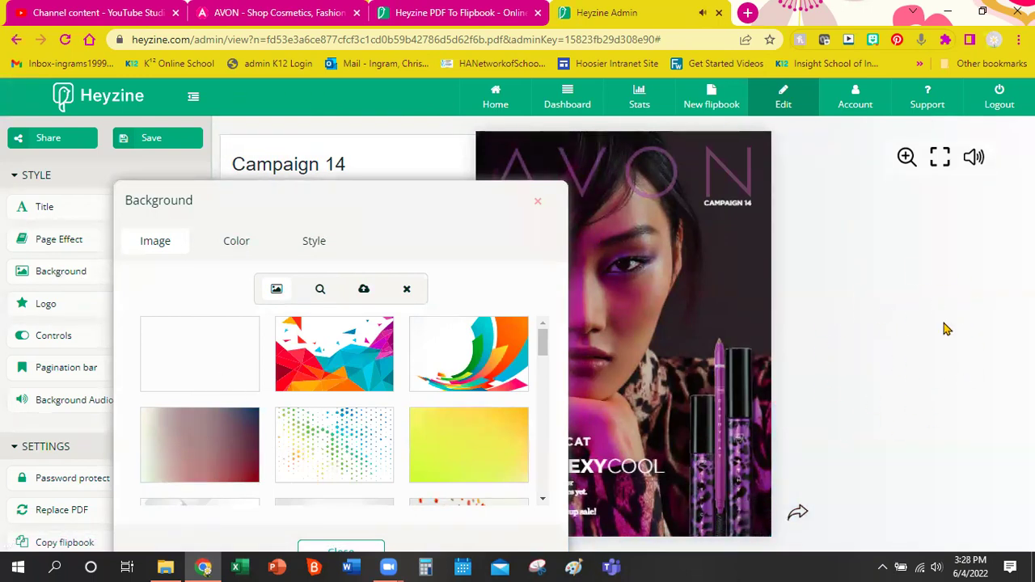
scroll(334, 441, "down", 1)
scroll(334, 437, "down", 2)
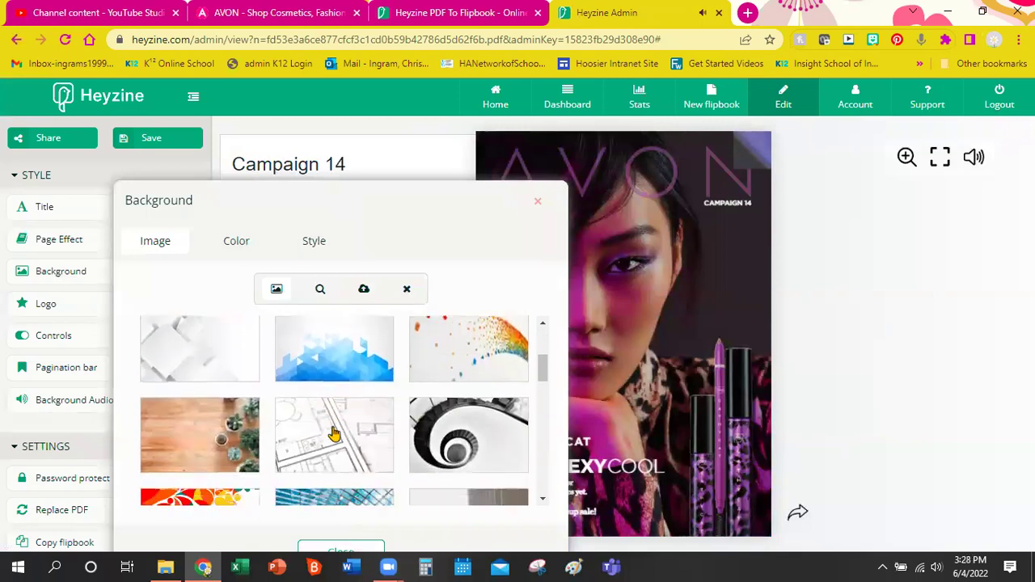
scroll(334, 434, "down", 1)
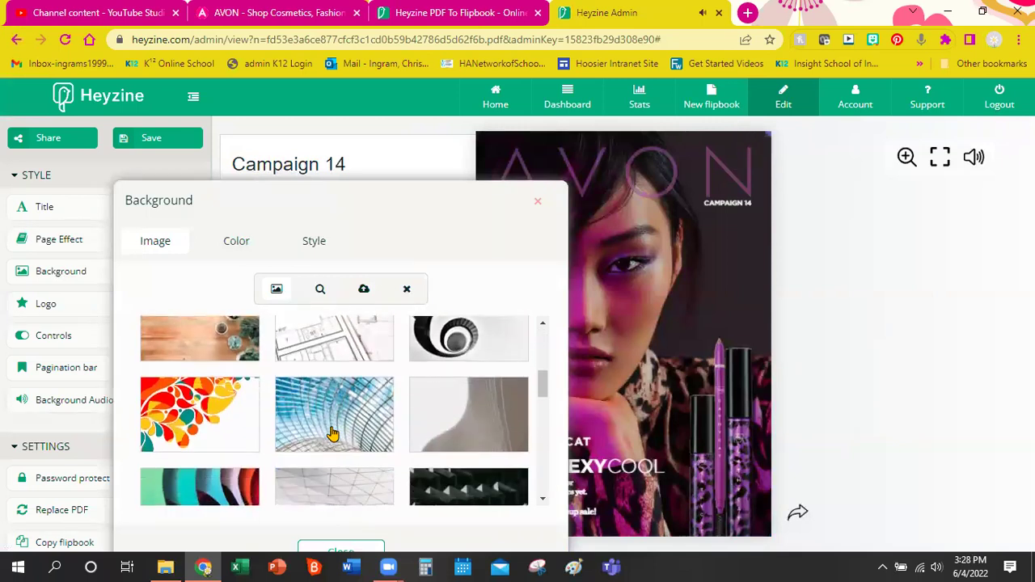
left_click(190, 344)
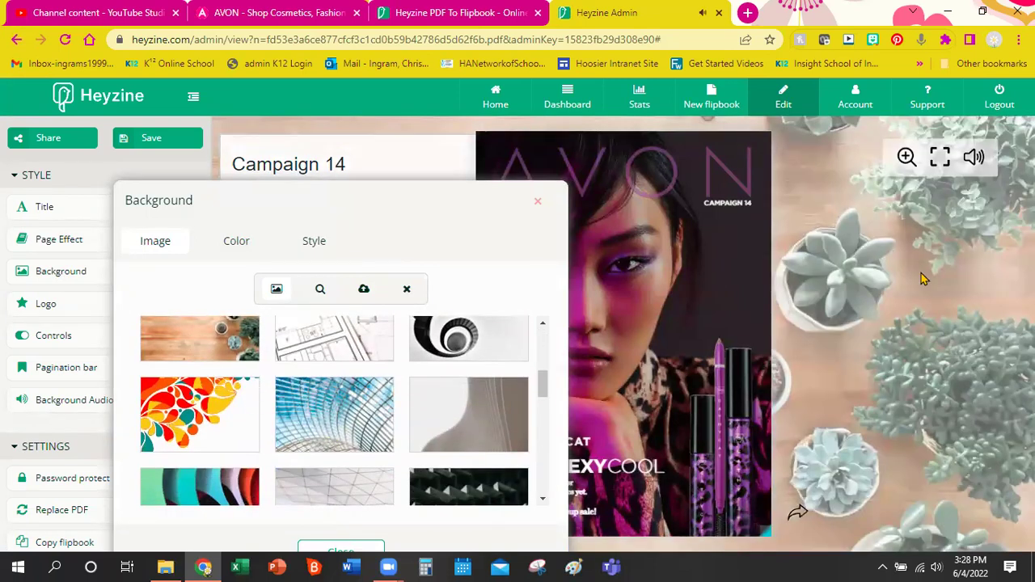
left_click(538, 201)
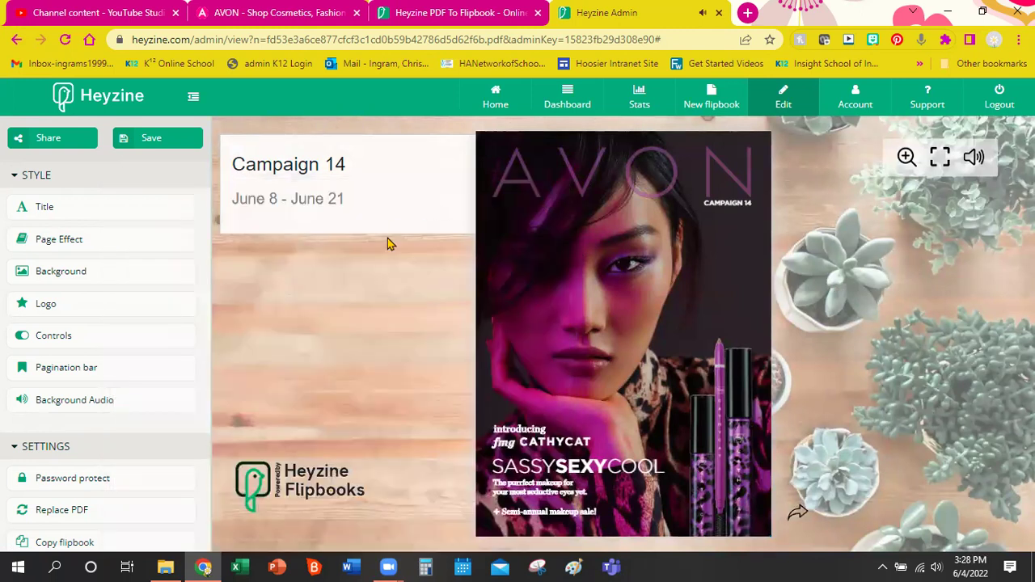
Step: Look over the Logo and Controls settings, dismissing the logo upgrade notice
left_click(140, 312)
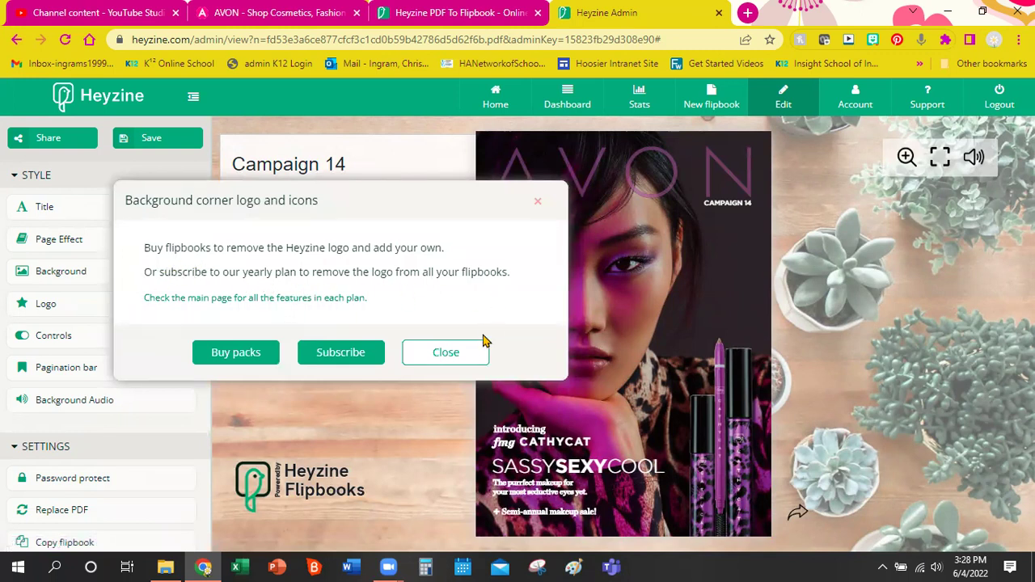
left_click(463, 356)
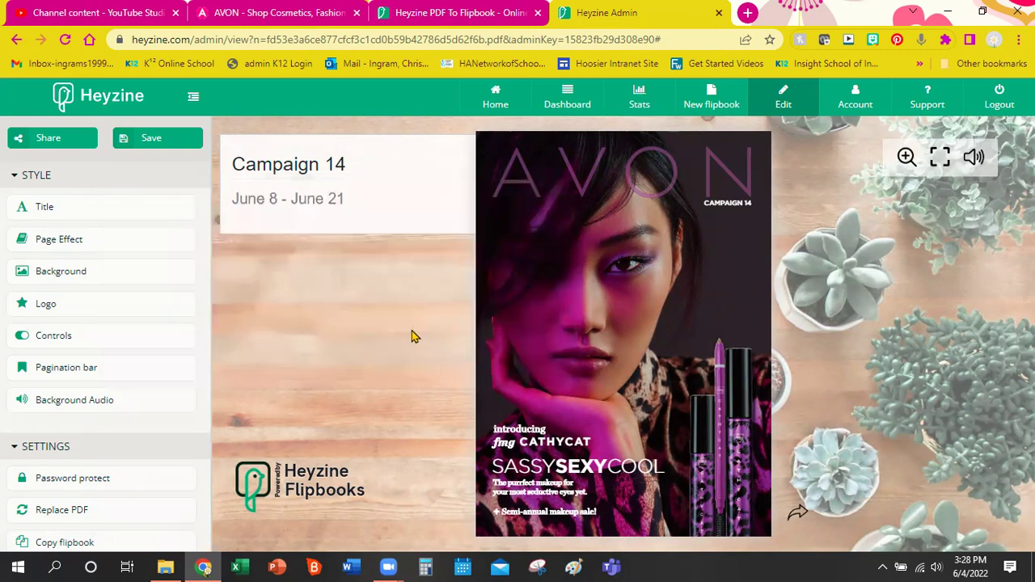
left_click(120, 344)
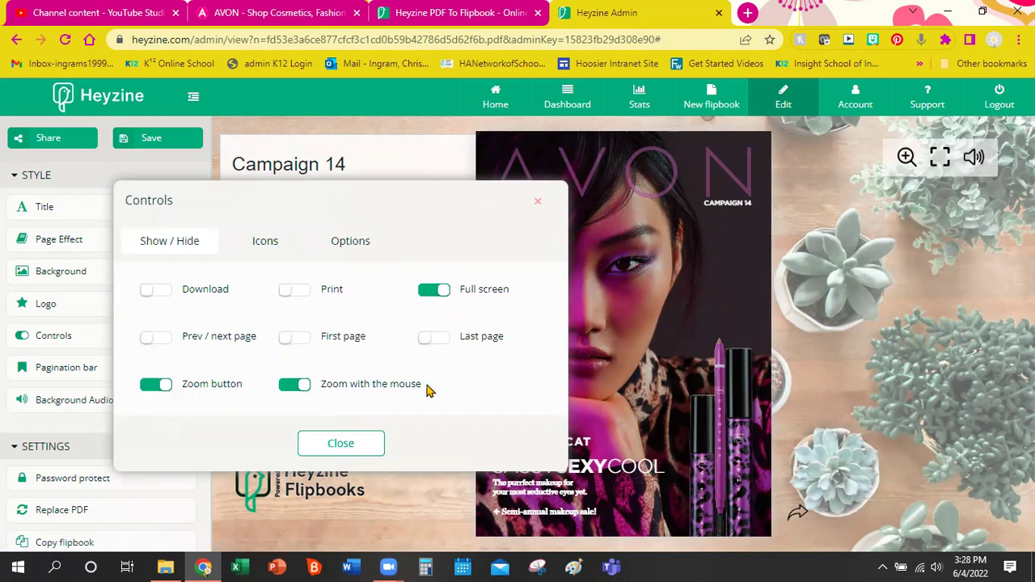
left_click(343, 445)
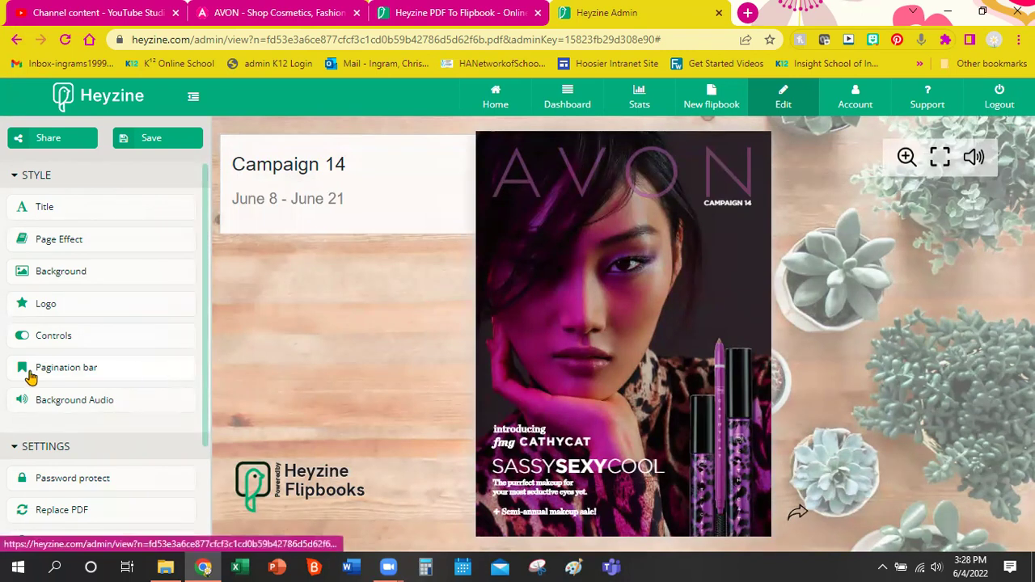
Step: Set the pagination bar type to Page numbers instead of thumbnails
left_click(73, 377)
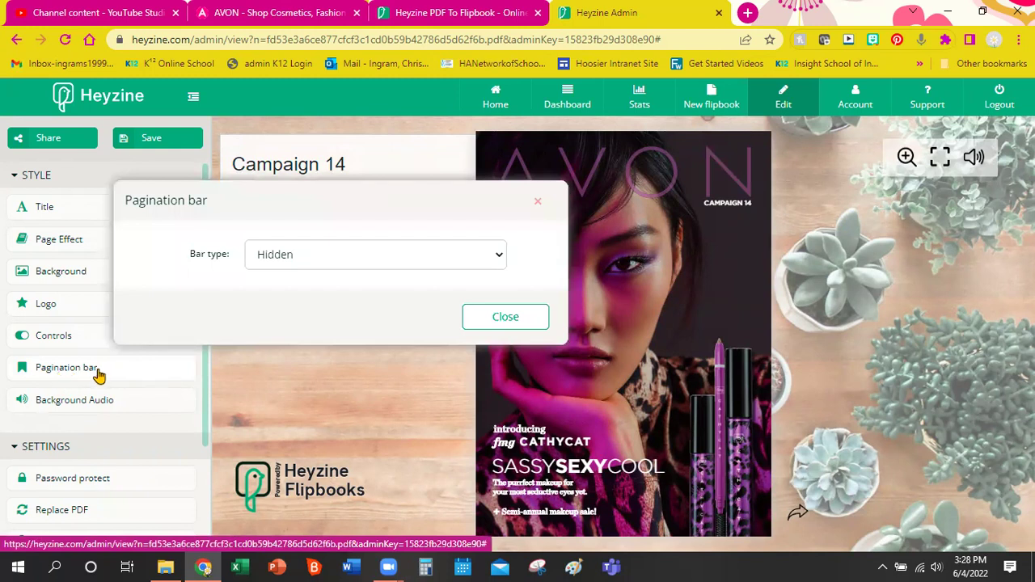
left_click(293, 261)
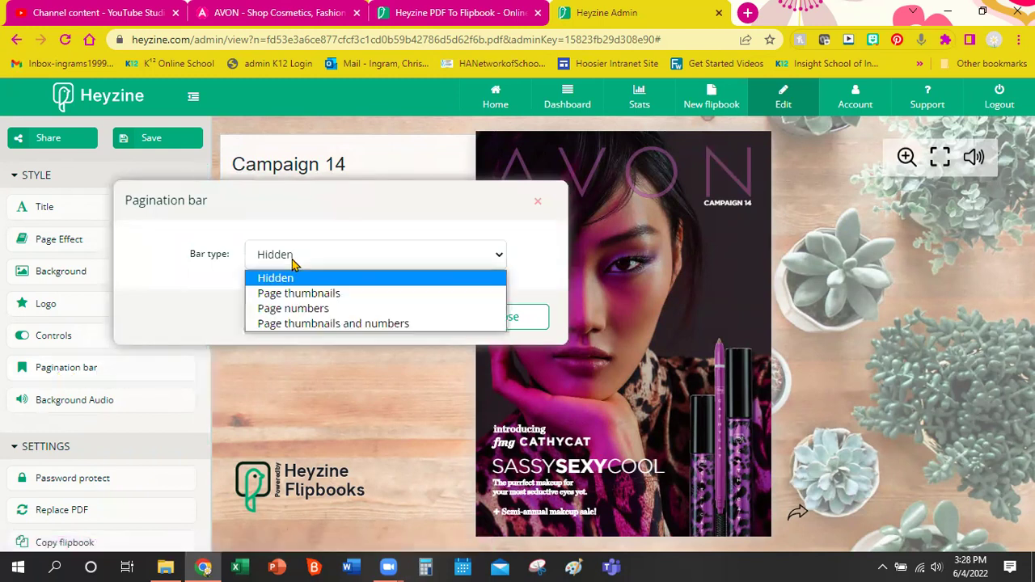
left_click(311, 294)
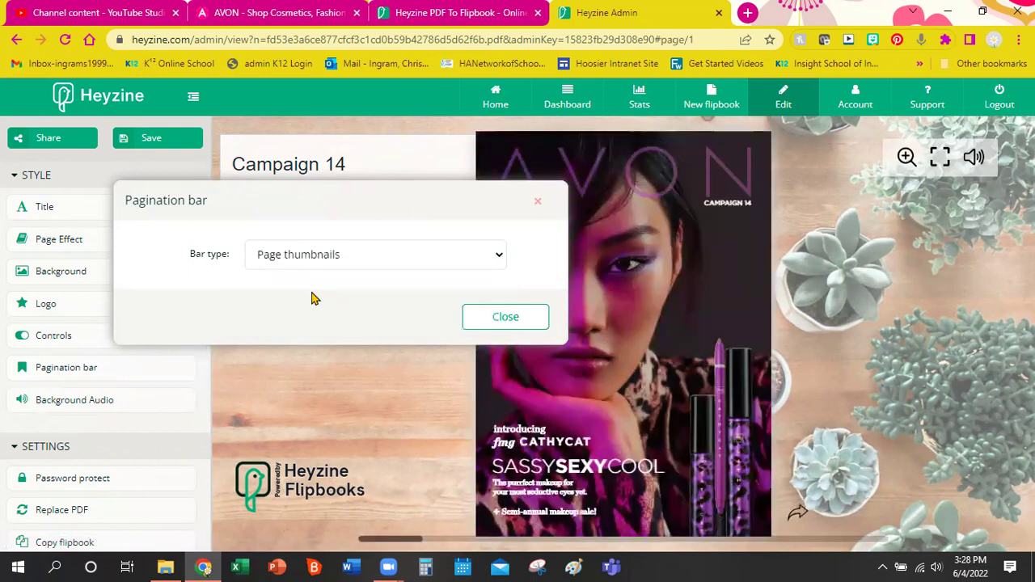
left_click(372, 257)
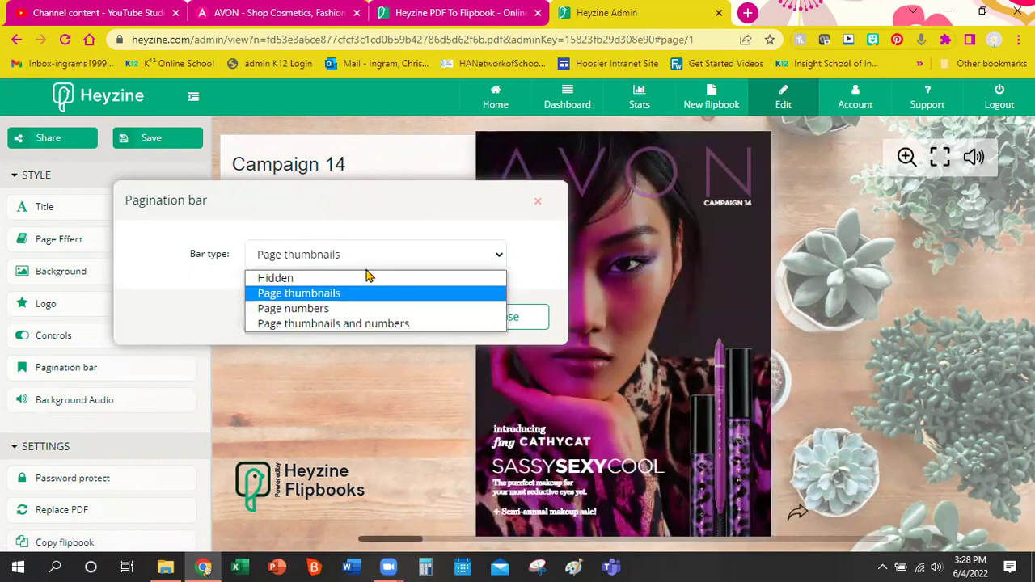
left_click(370, 310)
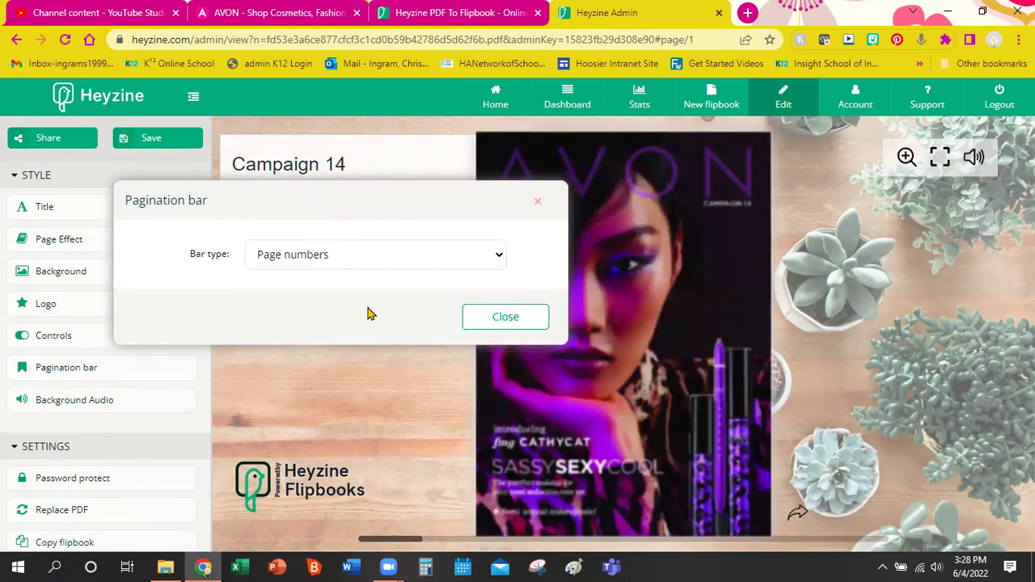
left_click(481, 326)
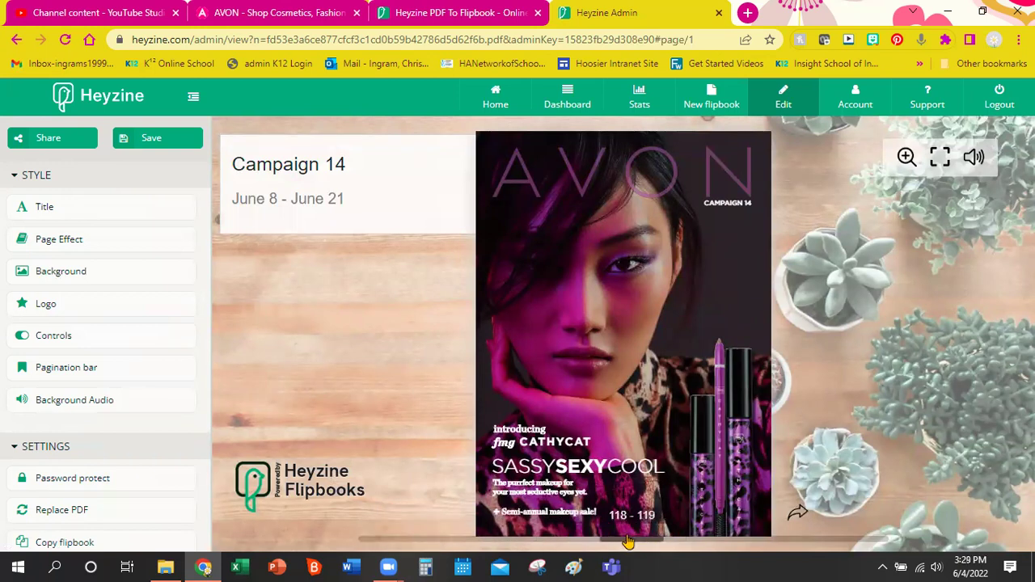
Step: Jump the preview to pages 114-115, then to the last page, 228
left_click(628, 544)
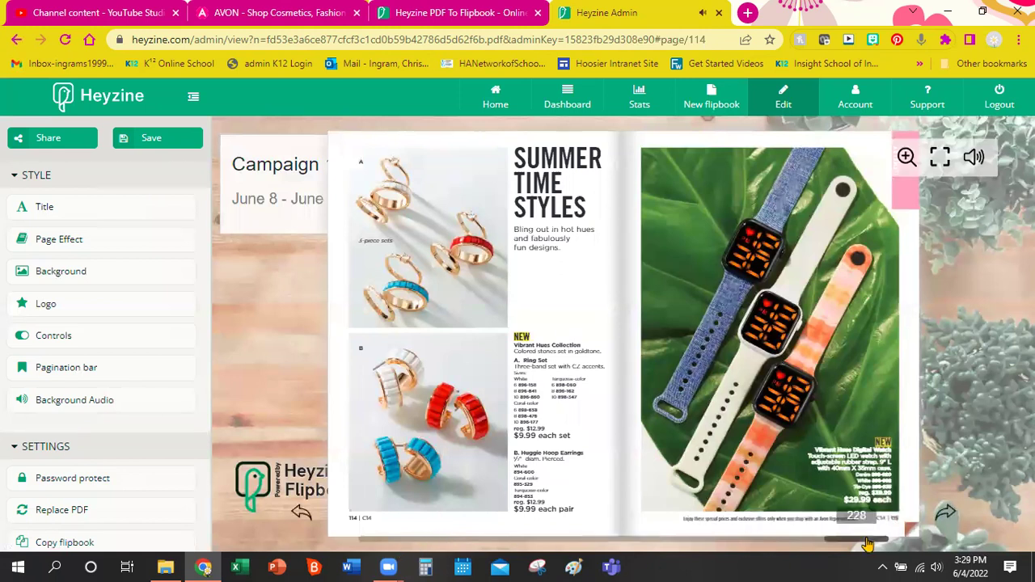
left_click(867, 541)
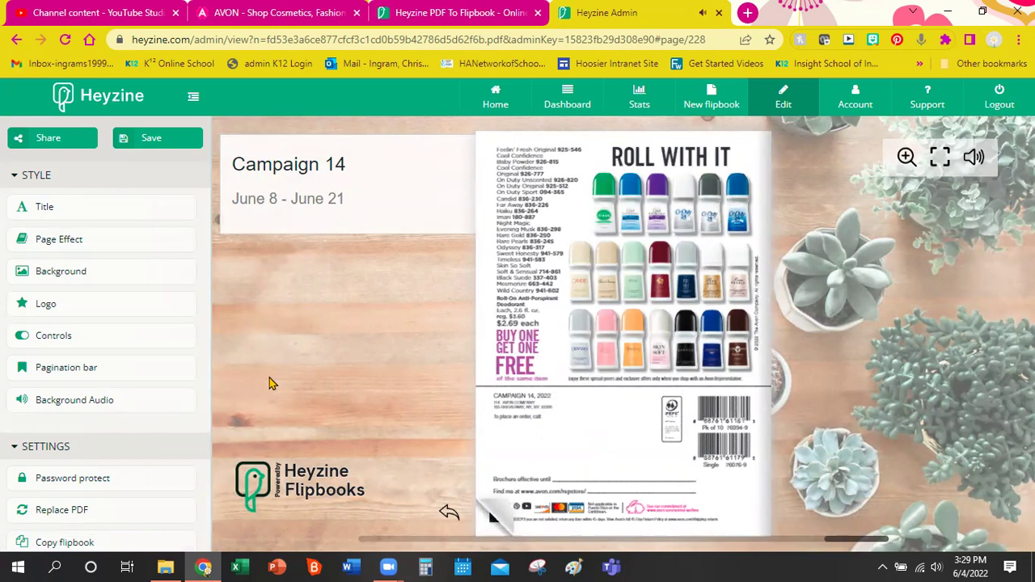
Step: Check background audio settings and turn off the page-turn sound
left_click(148, 407)
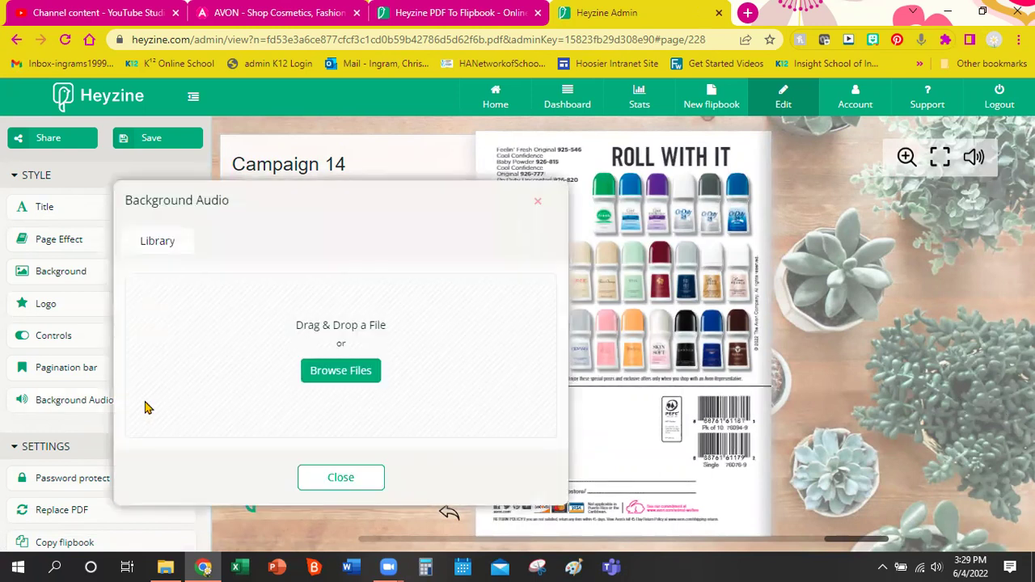
left_click(346, 485)
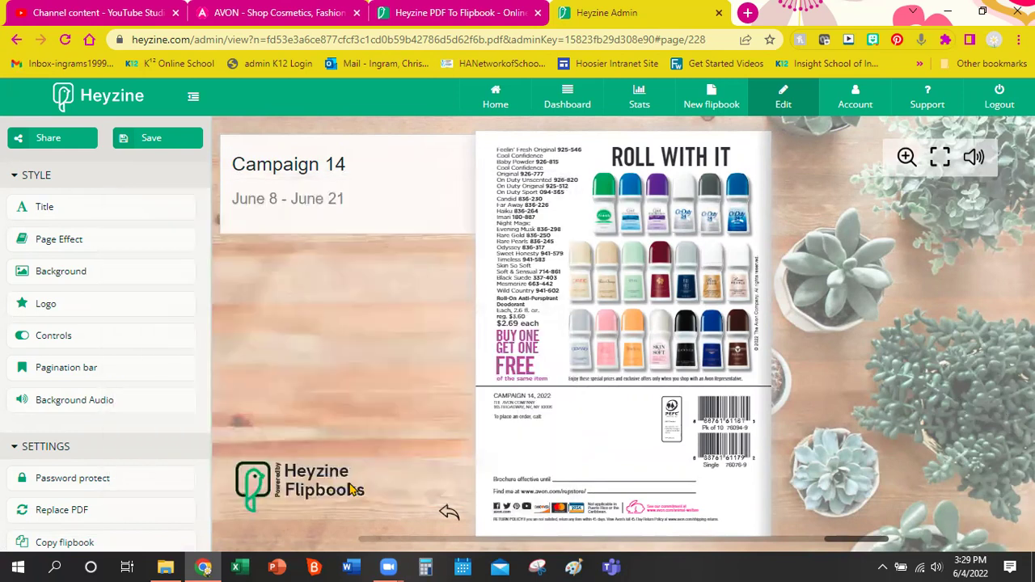
left_click(126, 249)
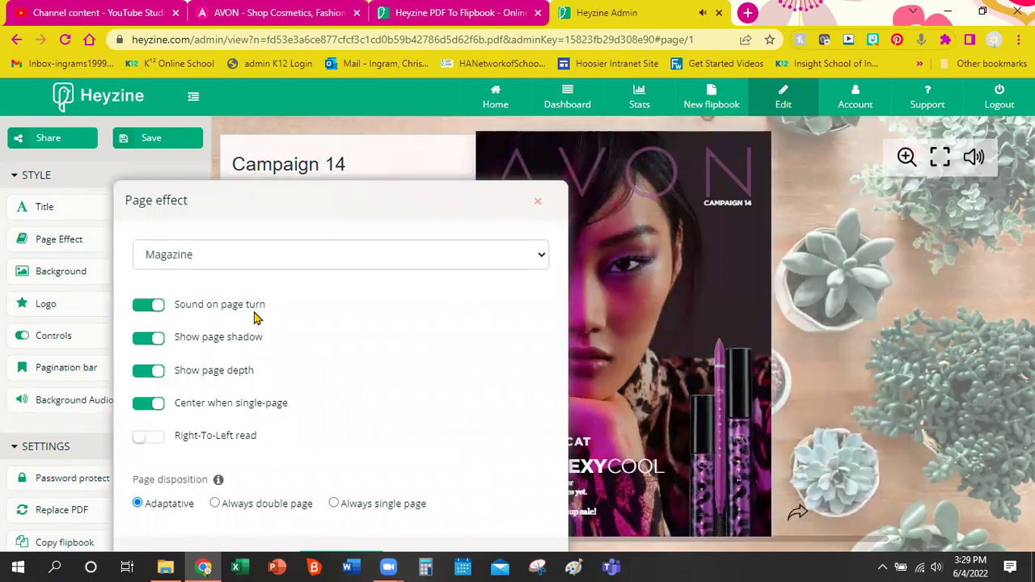
left_click(151, 310)
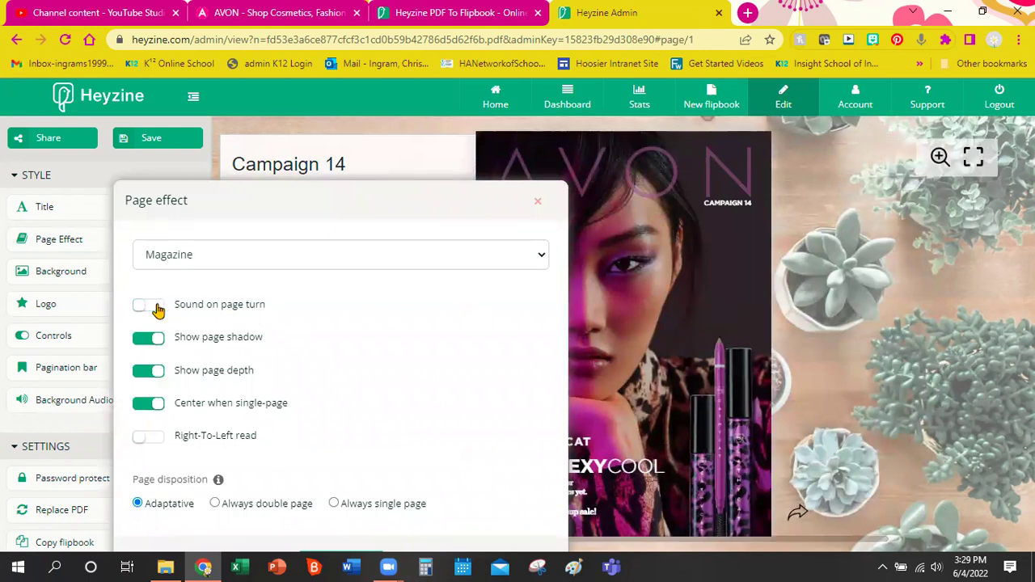
left_click(536, 201)
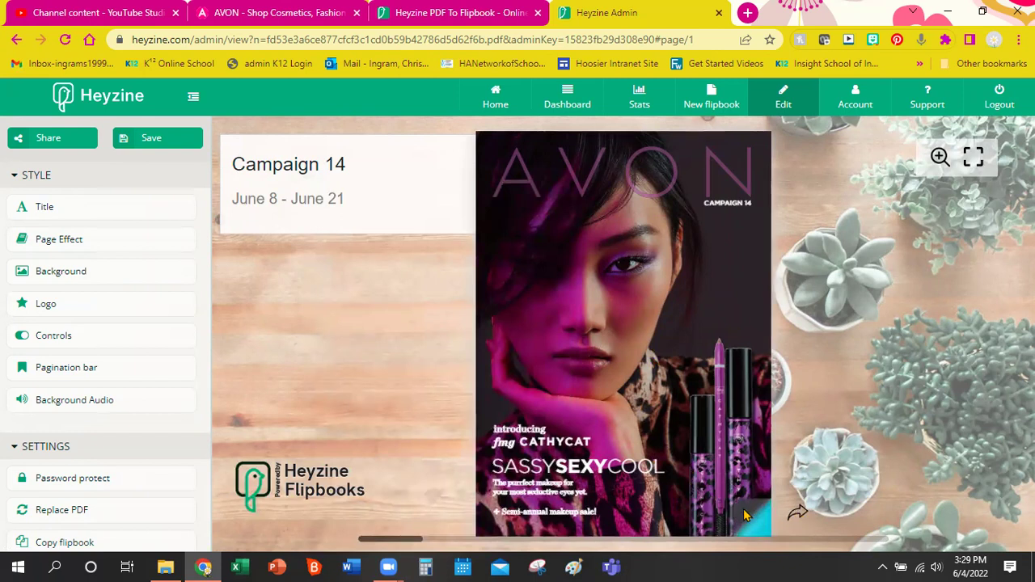
Step: Page forward through the eye-makeup spreads and back to the Scan. Shop. Share. spread
left_click(748, 517)
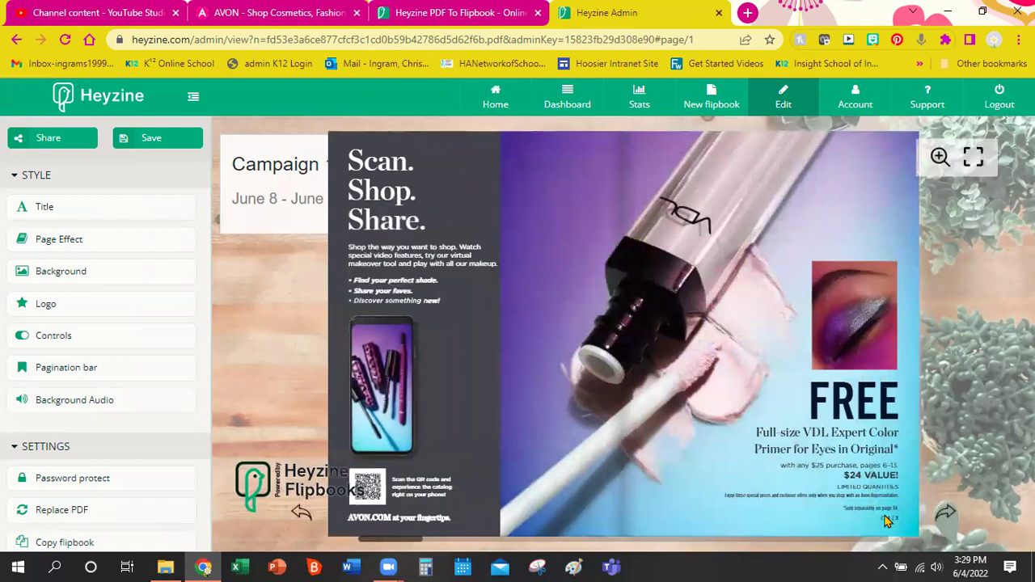
left_click(943, 515)
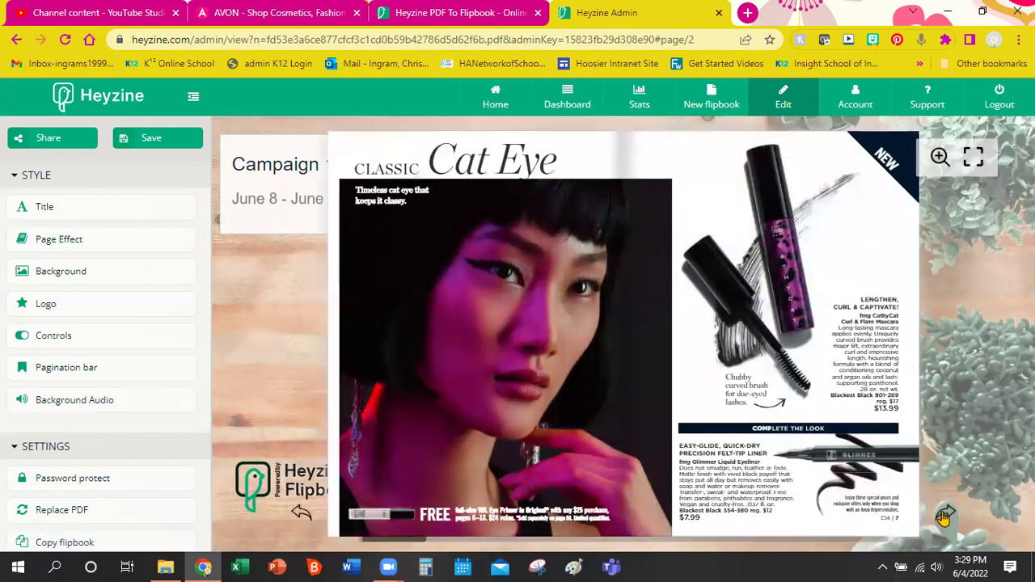
left_click(943, 515)
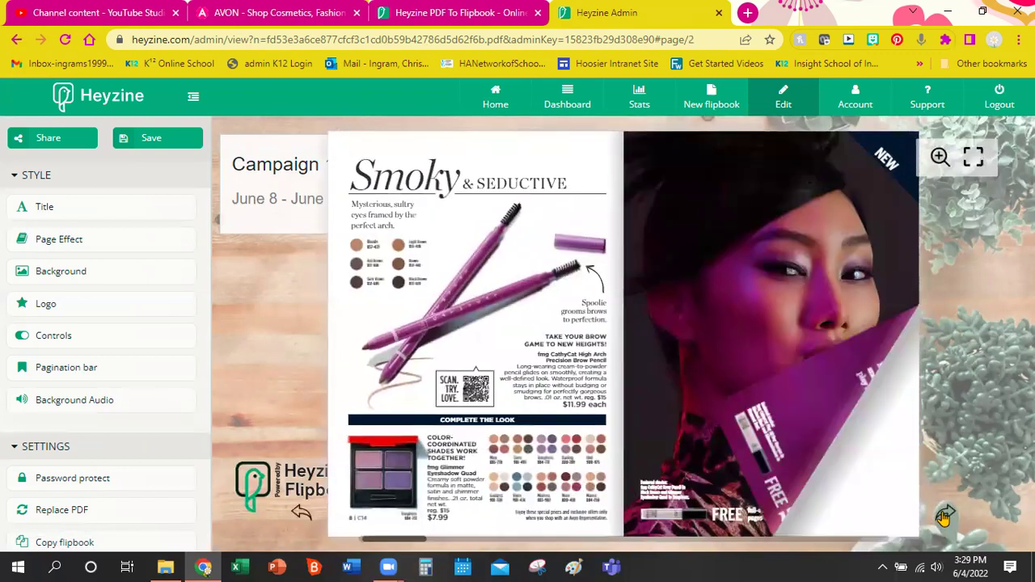
left_click(943, 515)
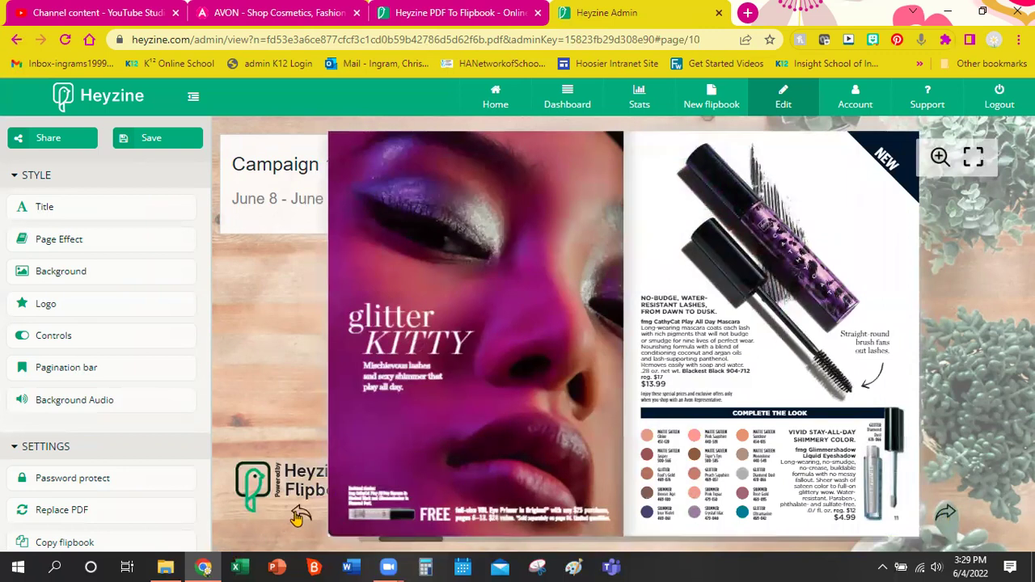
left_click(298, 515)
left_click(298, 514)
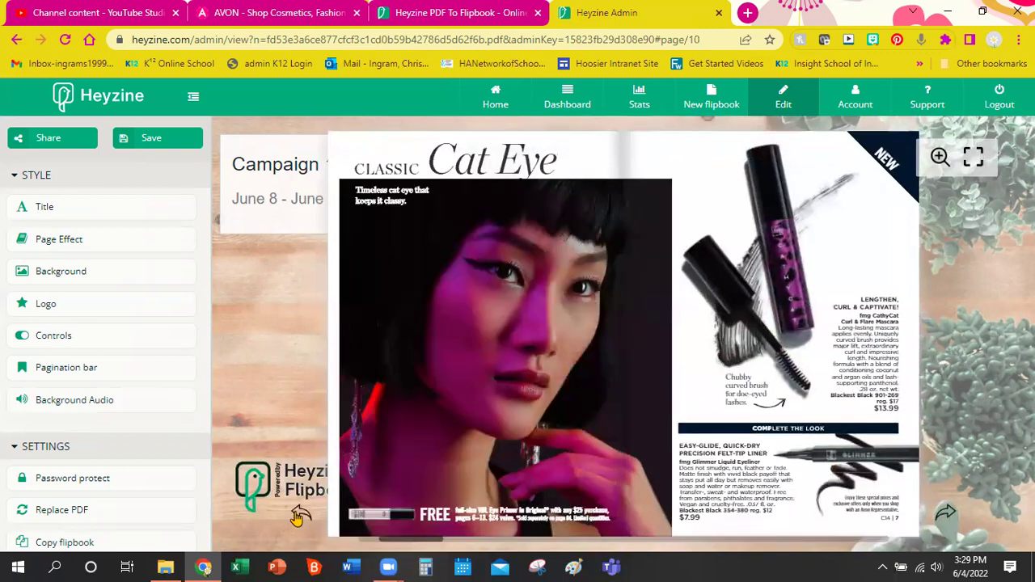
left_click(298, 514)
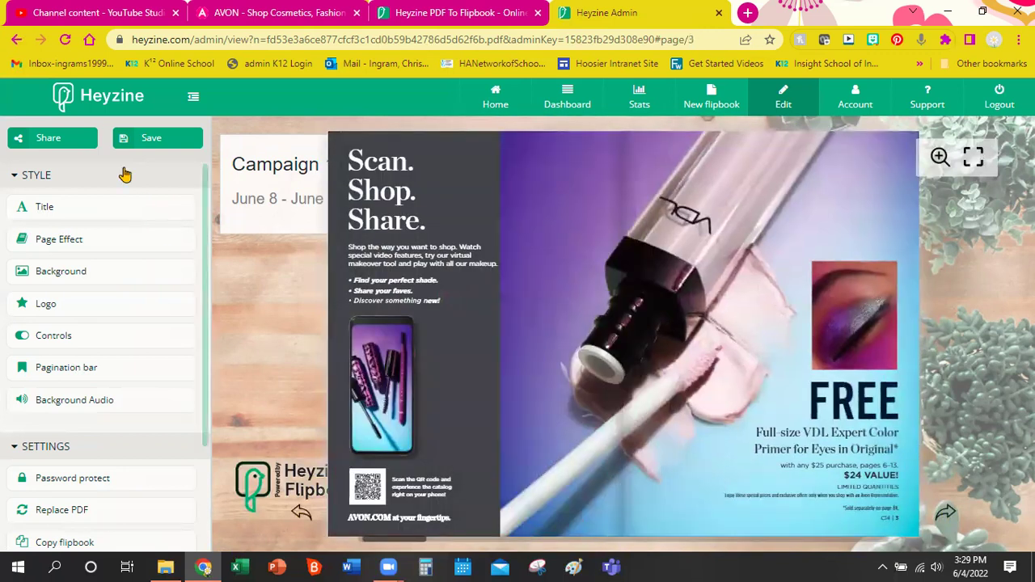
Step: Save the flipbook and copy its reader link from the Share window
left_click(176, 146)
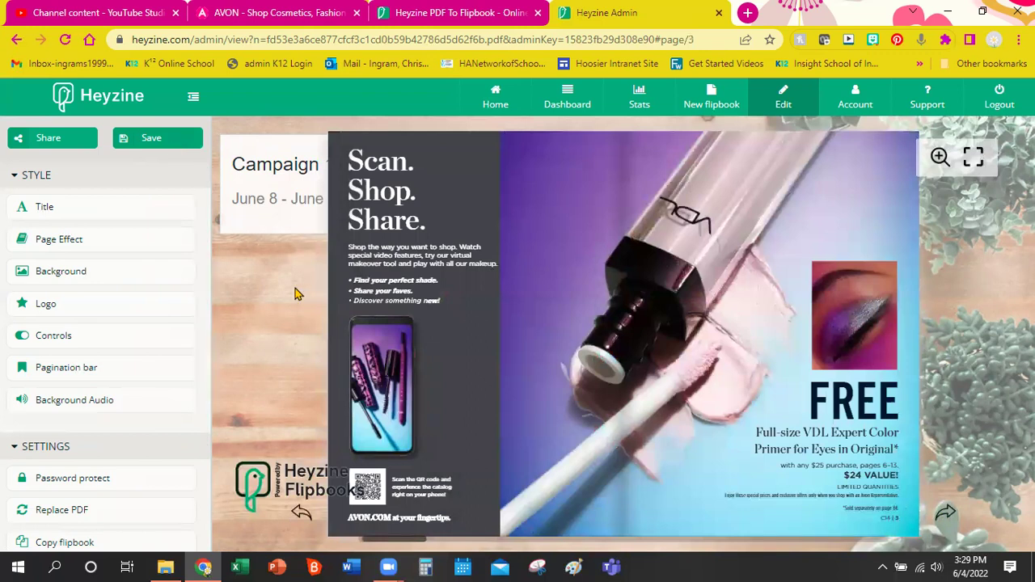
left_click(69, 151)
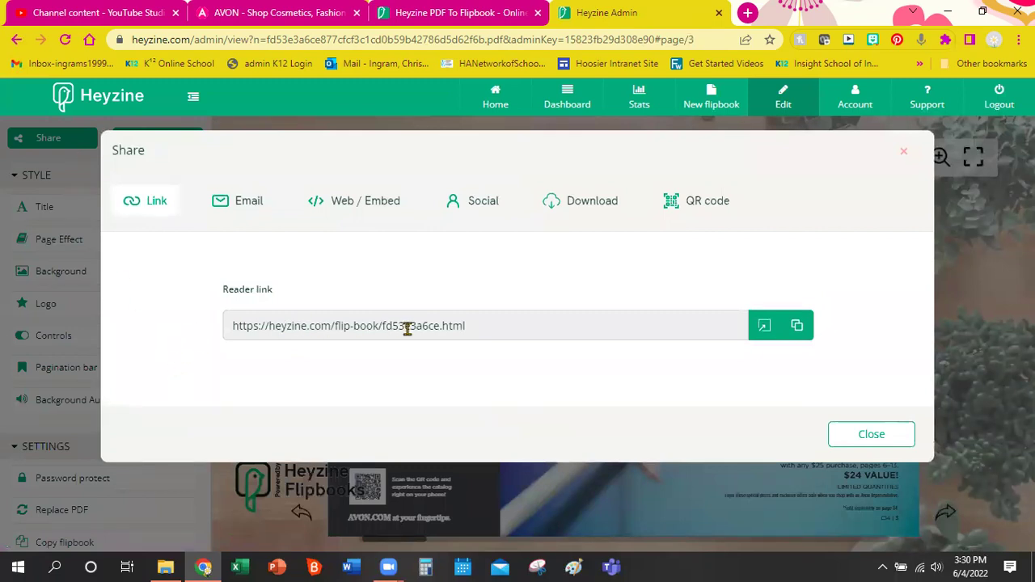
left_click(797, 330)
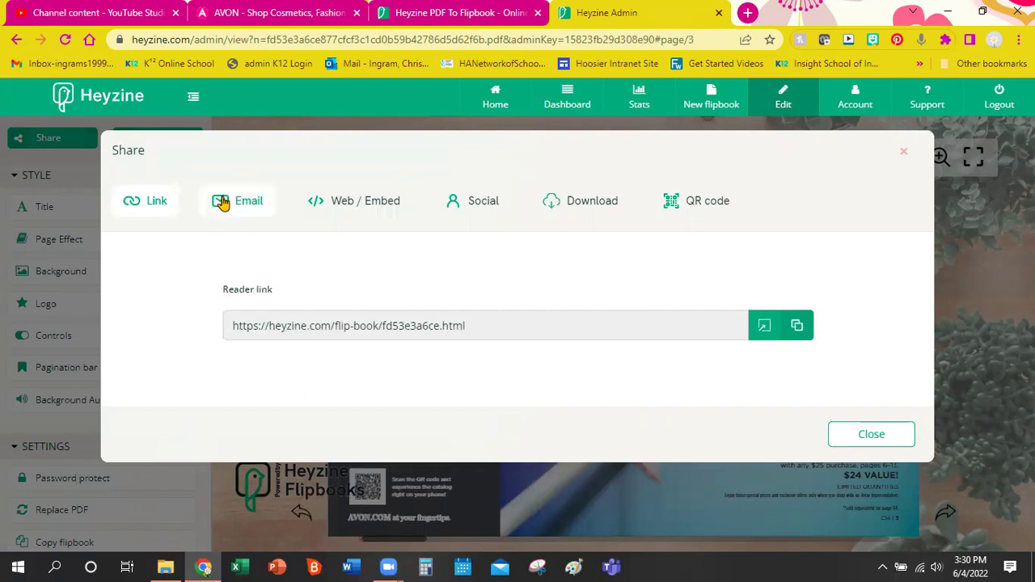
Step: Preview the Cover, Cover CTA, Flip cover and Fold cover embed styles, then view the social card
left_click(363, 209)
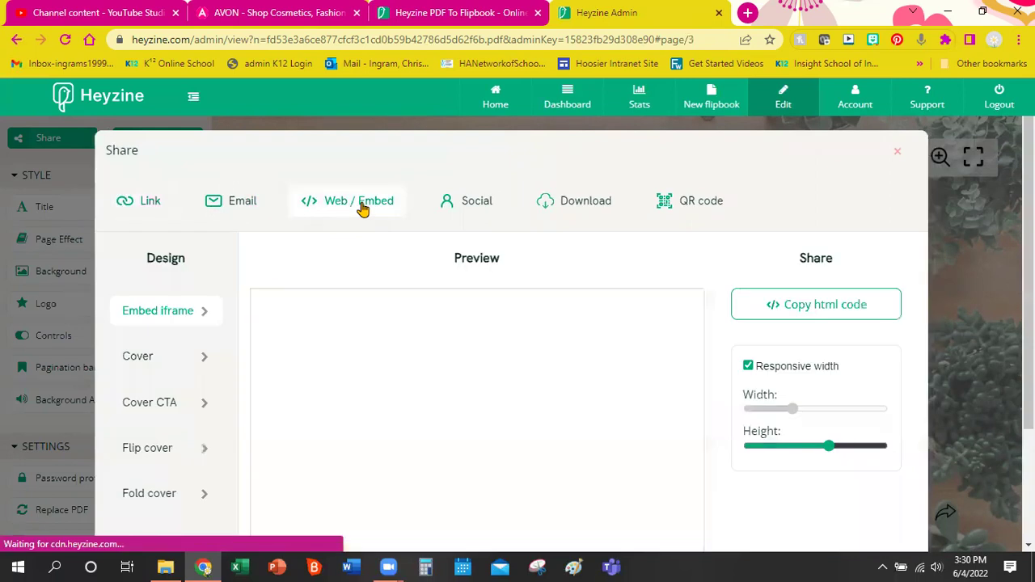
scroll(647, 261, "down", 1)
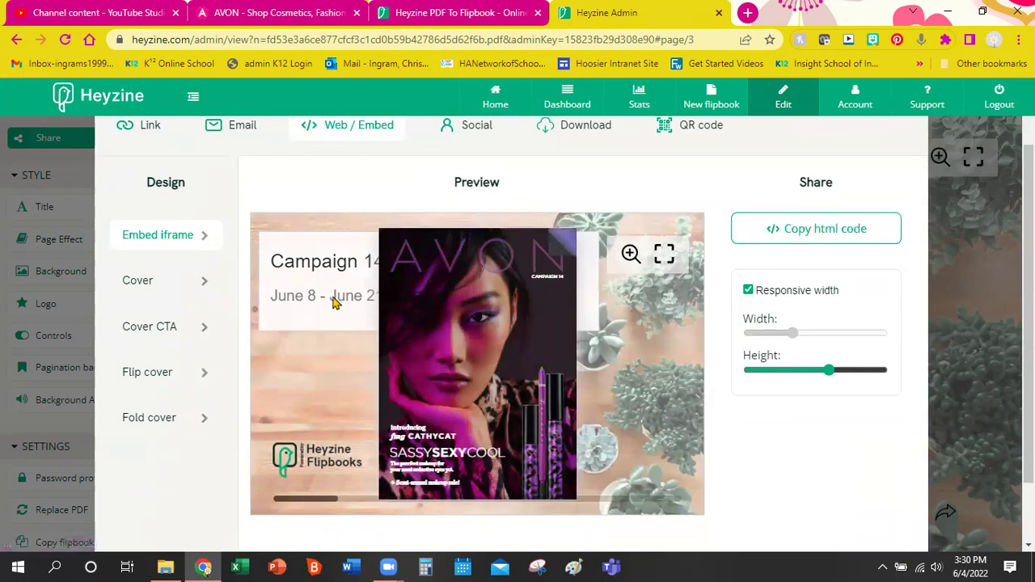
left_click(150, 293)
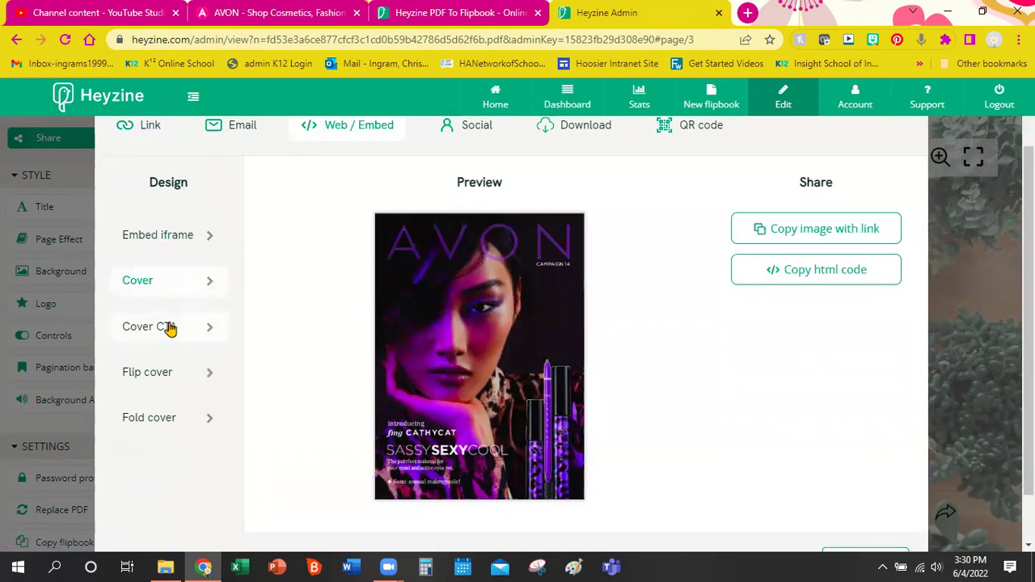
left_click(170, 328)
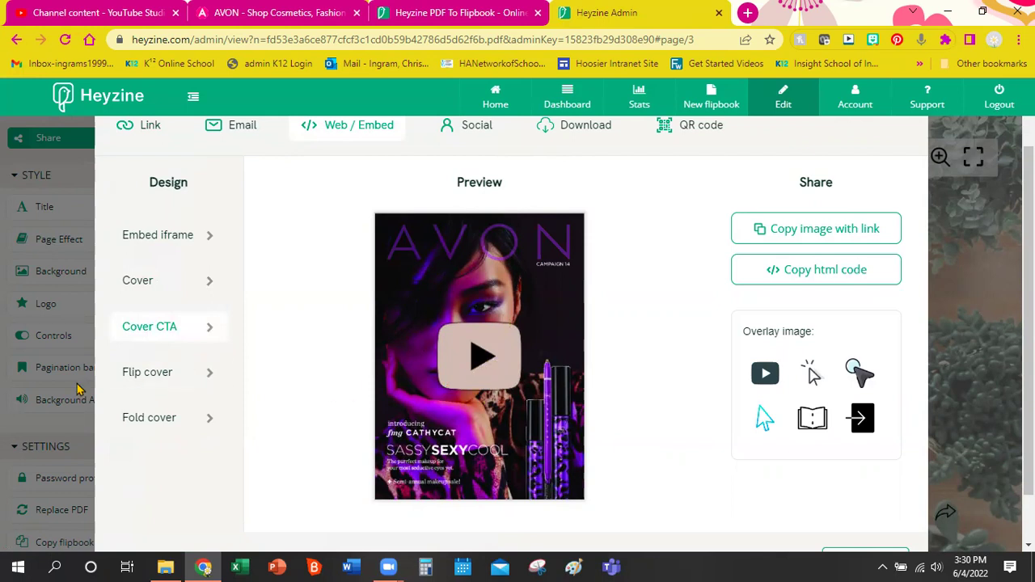
left_click(153, 383)
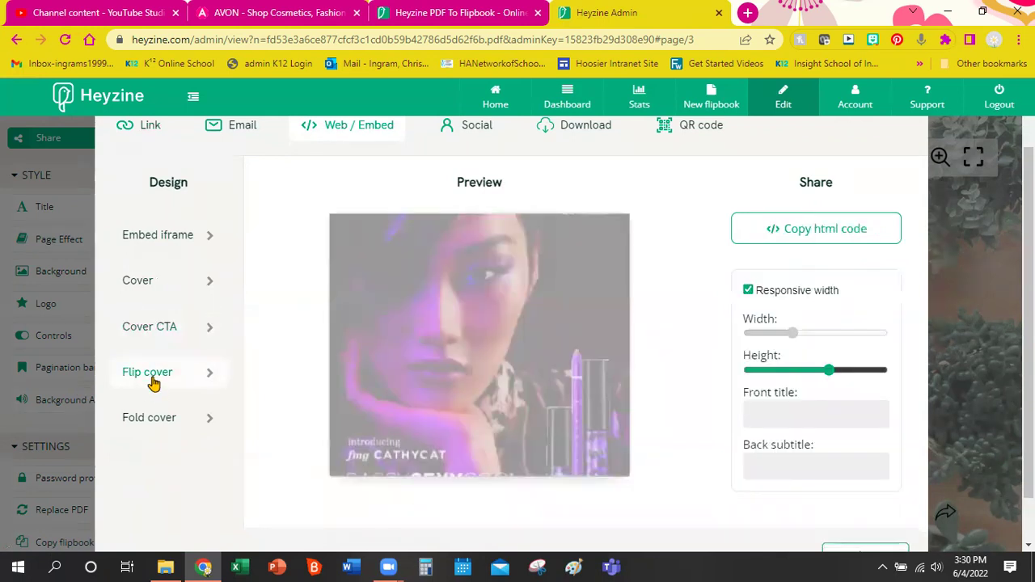
left_click(168, 420)
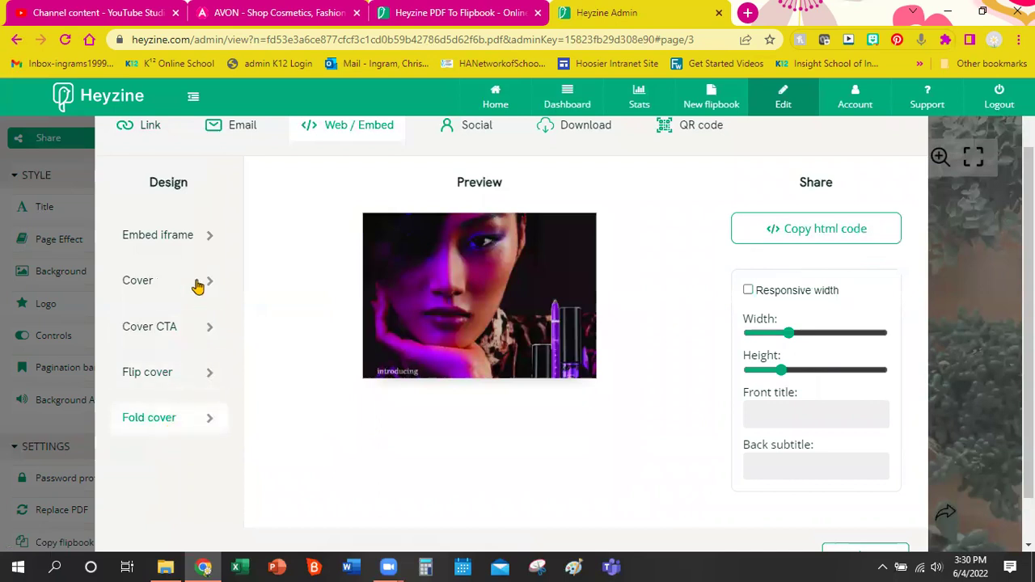
left_click(207, 234)
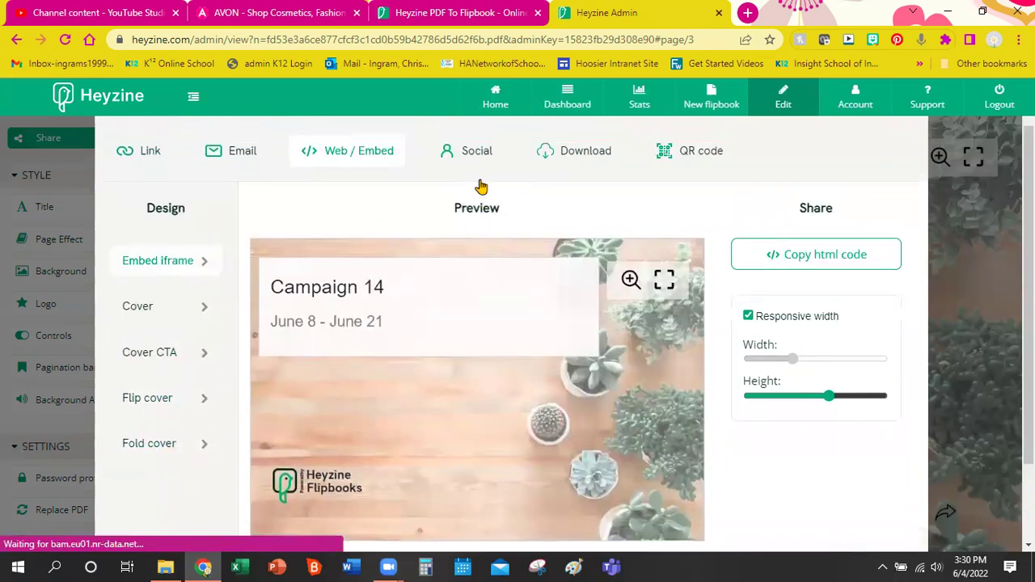
left_click(475, 202)
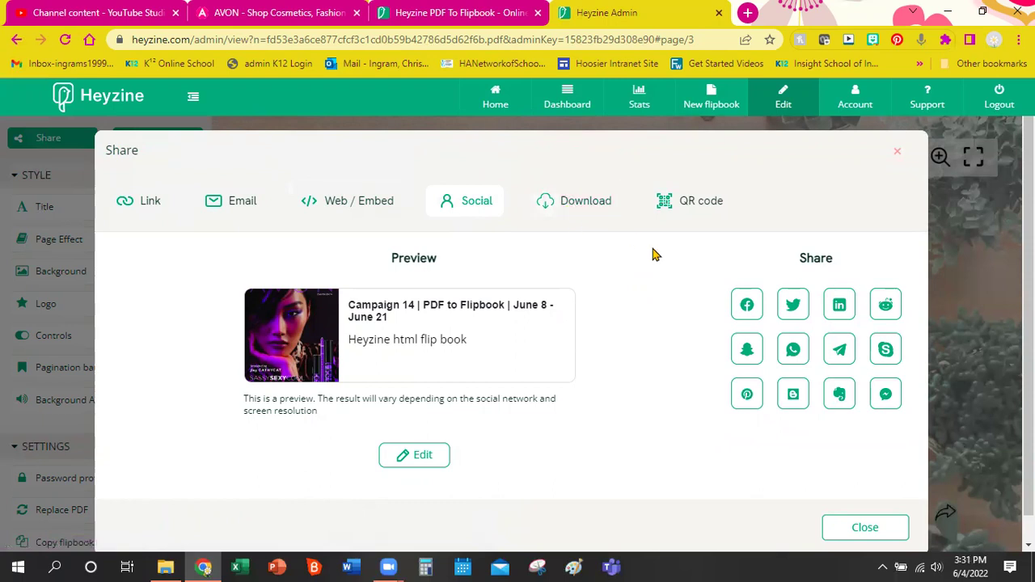
Step: View the Campaign 14 flipbook's QR code, then close the sharing window
left_click(671, 217)
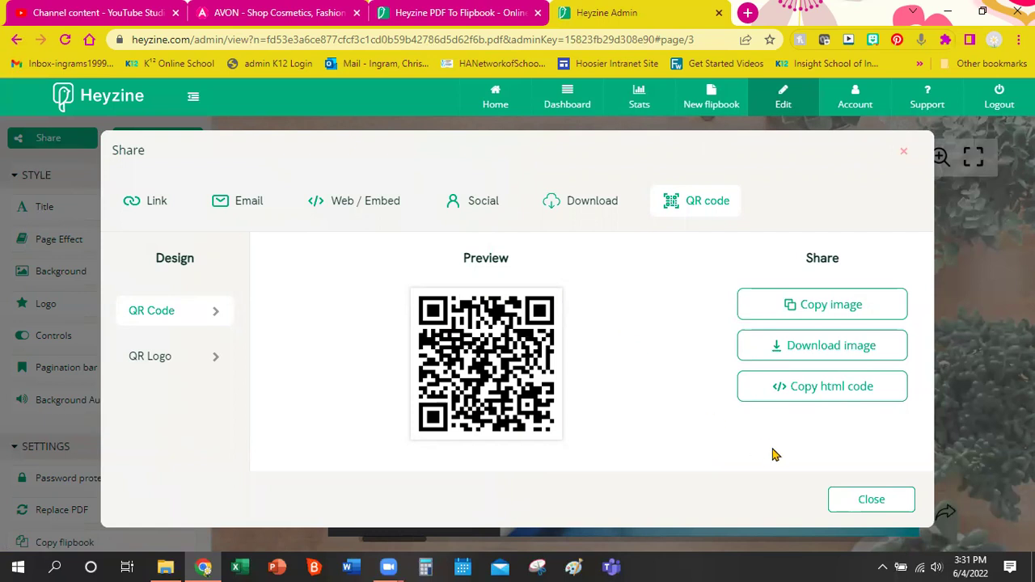
left_click(876, 498)
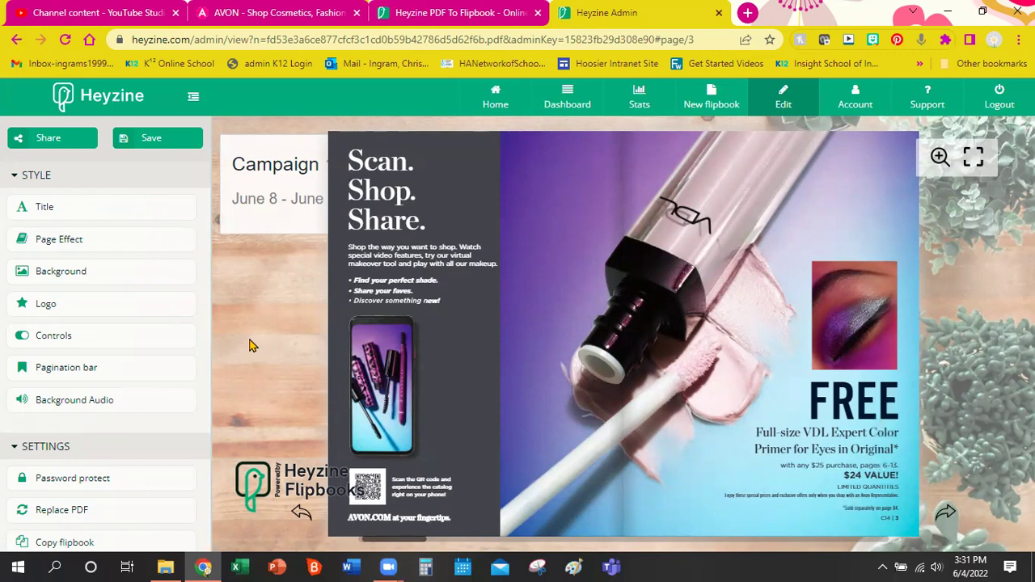
Step: Zoom the flipbook in and out, then return to the Dashboard's list of flipbooks
scroll(249, 344, "up", 2)
scroll(249, 335, "down", 2)
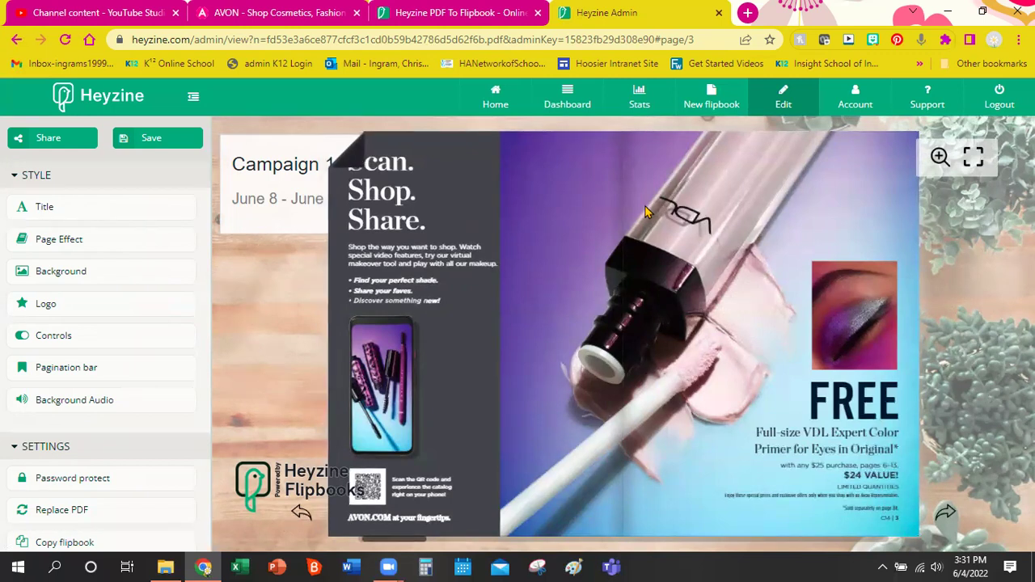
left_click(566, 105)
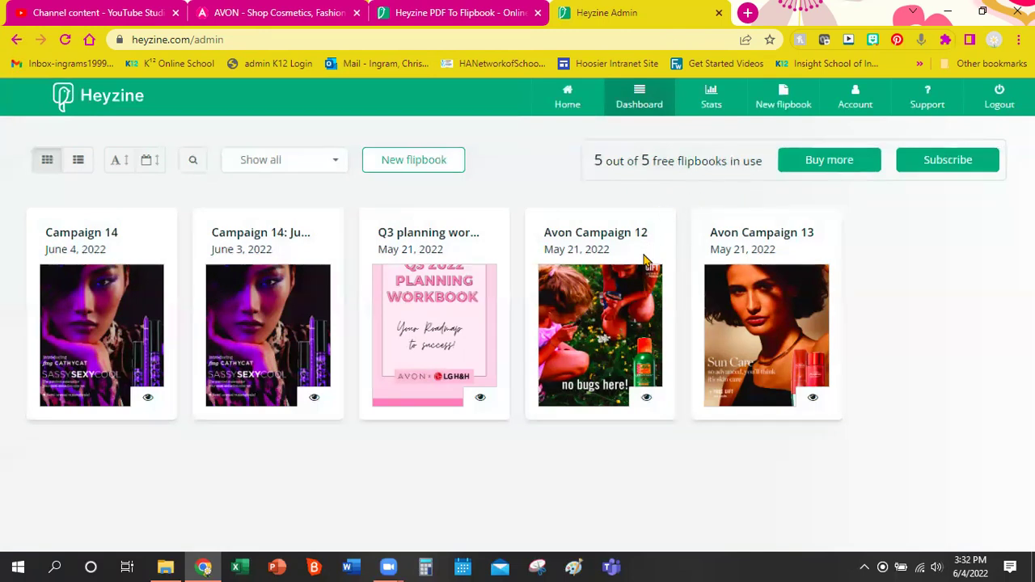
Step: Delete the Avon Campaign 12 flipbook and confirm the removal
right_click(588, 321)
left_click(608, 281)
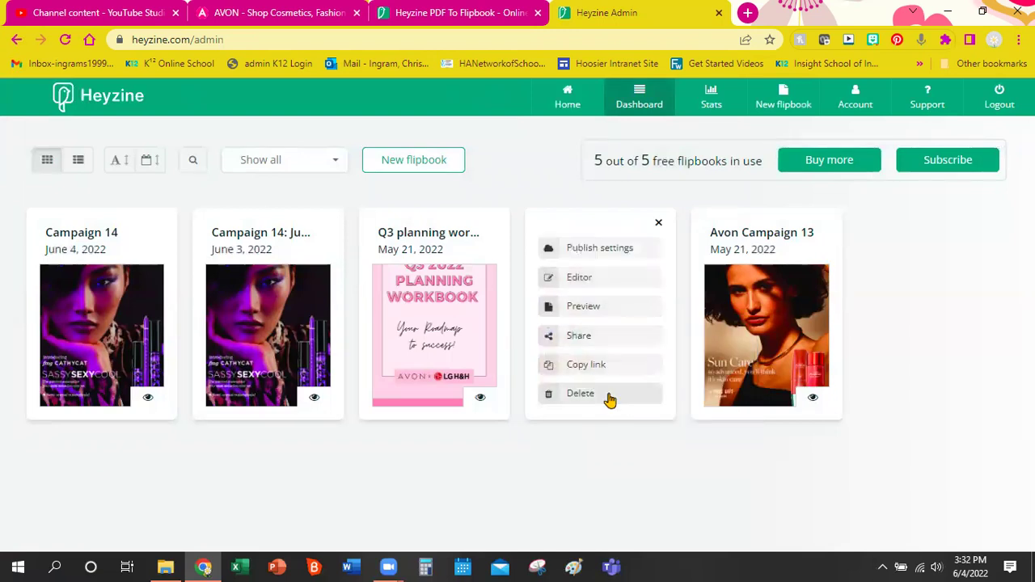
left_click(609, 393)
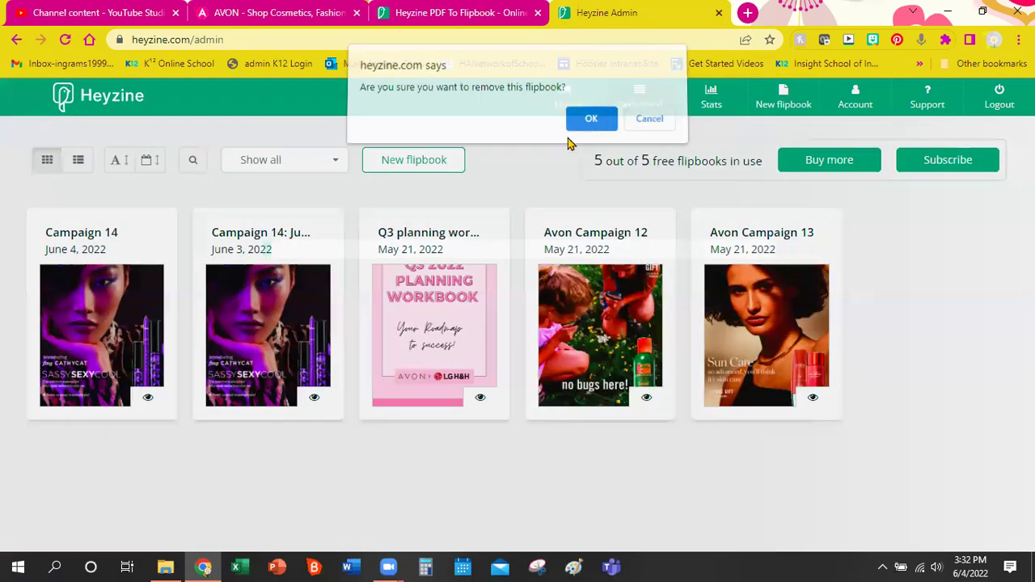
left_click(572, 131)
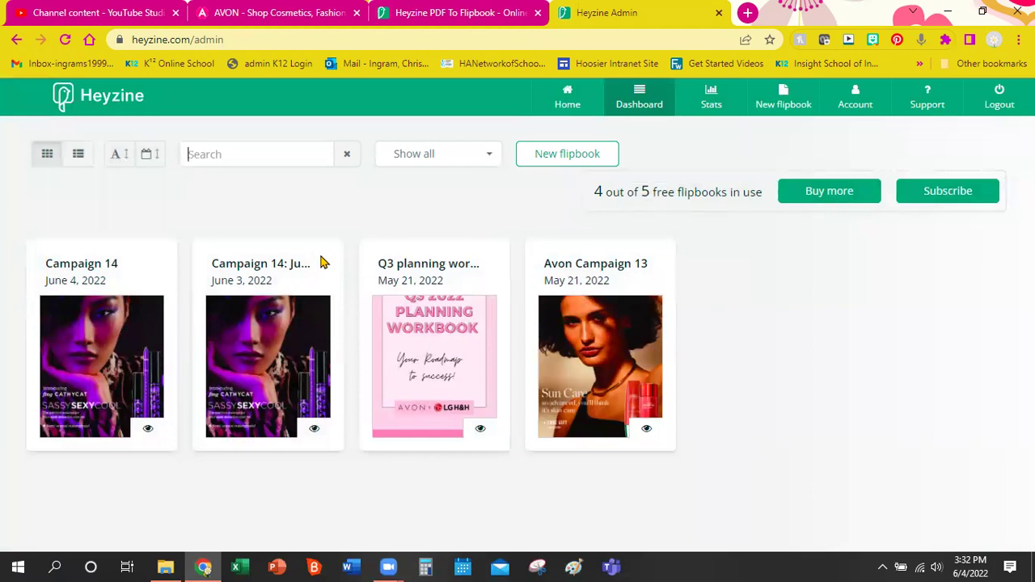
Step: Delete the older June 3 Campaign 14 flipbook and confirm the removal
left_click(268, 366)
left_click(272, 425)
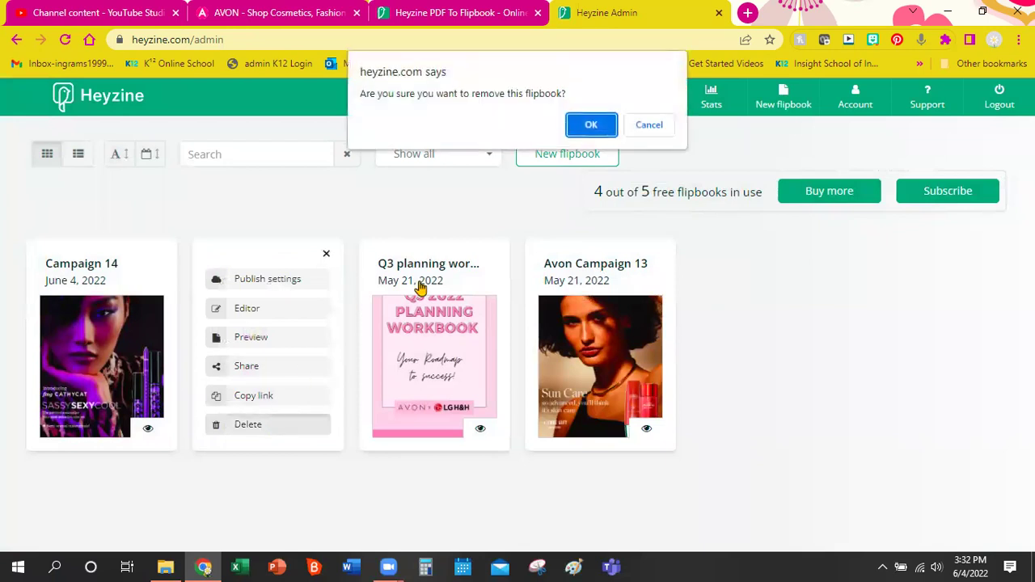
left_click(604, 121)
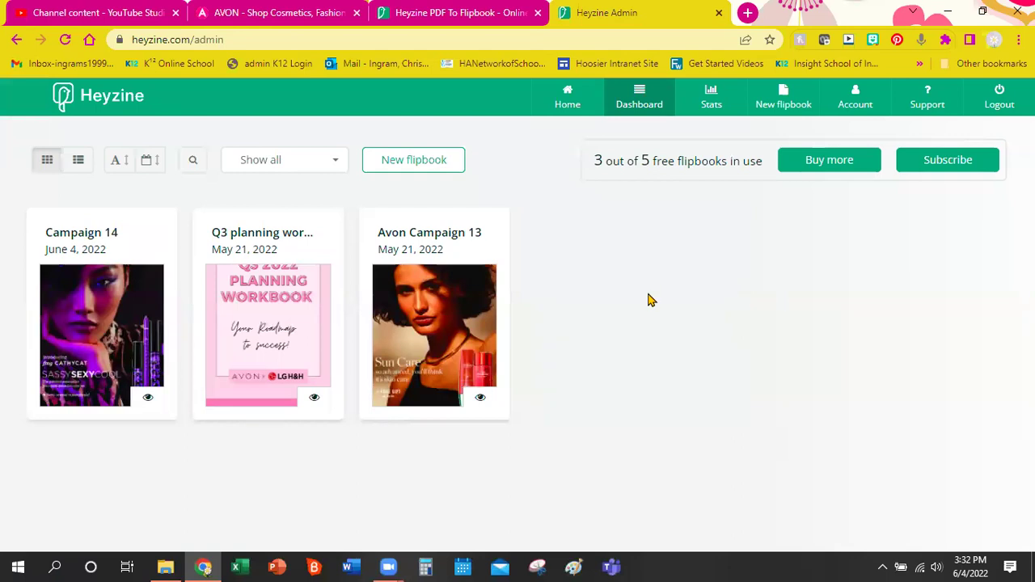
left_click(136, 307)
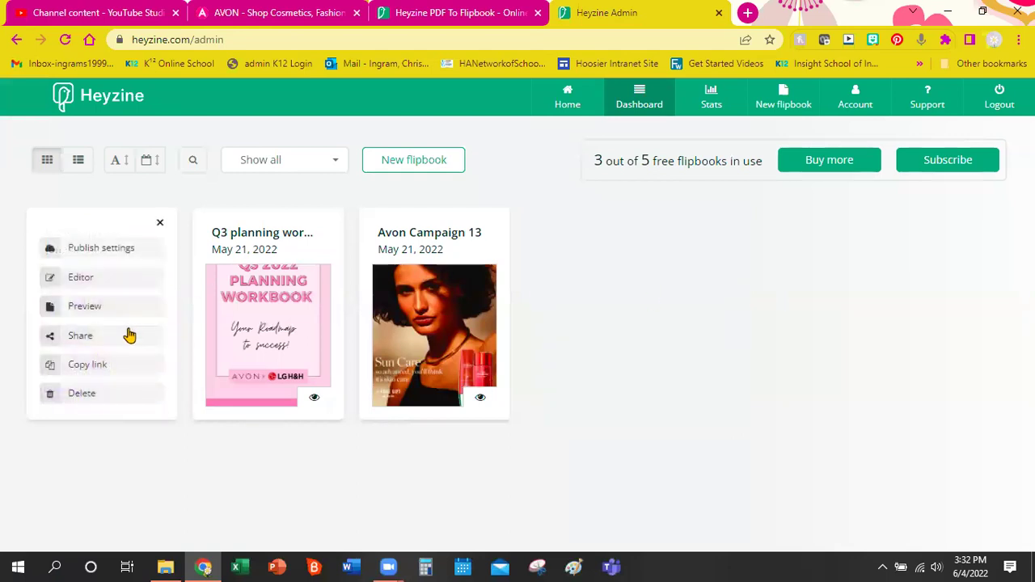
left_click(129, 338)
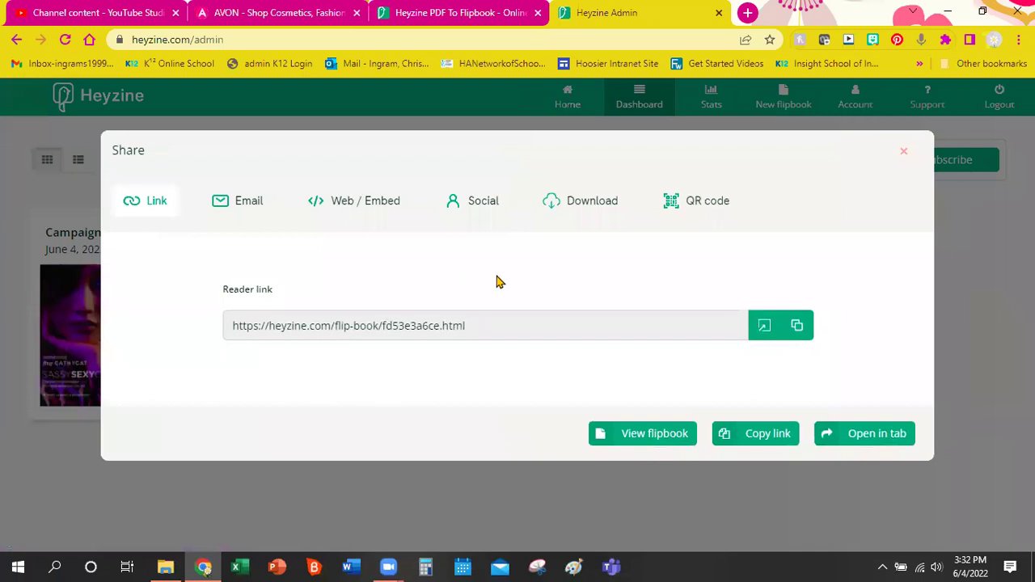
left_click(904, 152)
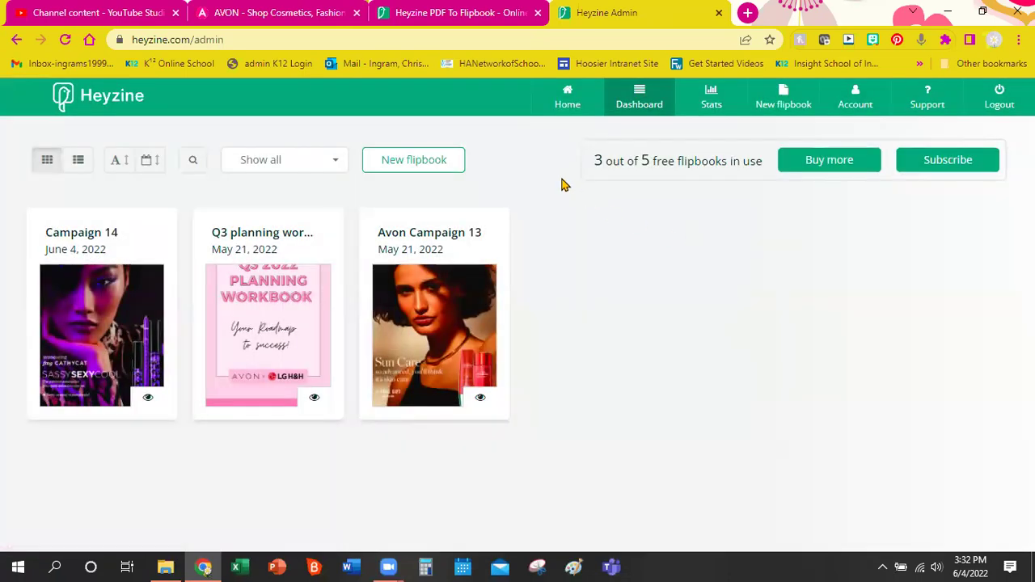